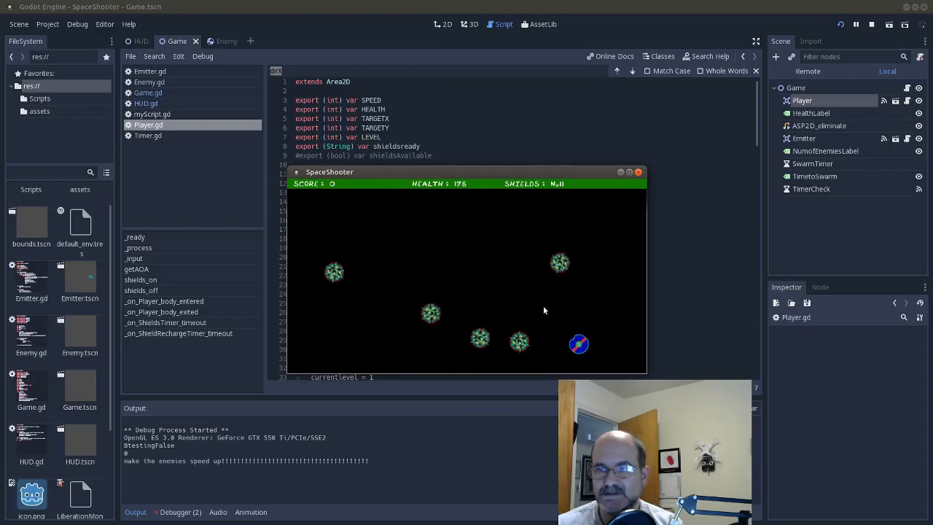
Step: Play-test the running SpaceShooter game by activating the shields and steering the player among the enemies, then close the game window
key(space)
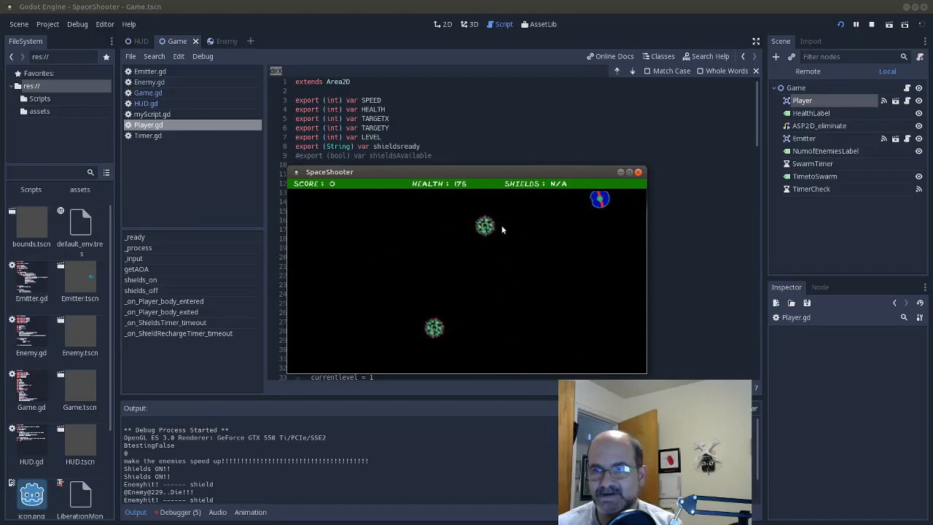
click(469, 249)
click(458, 312)
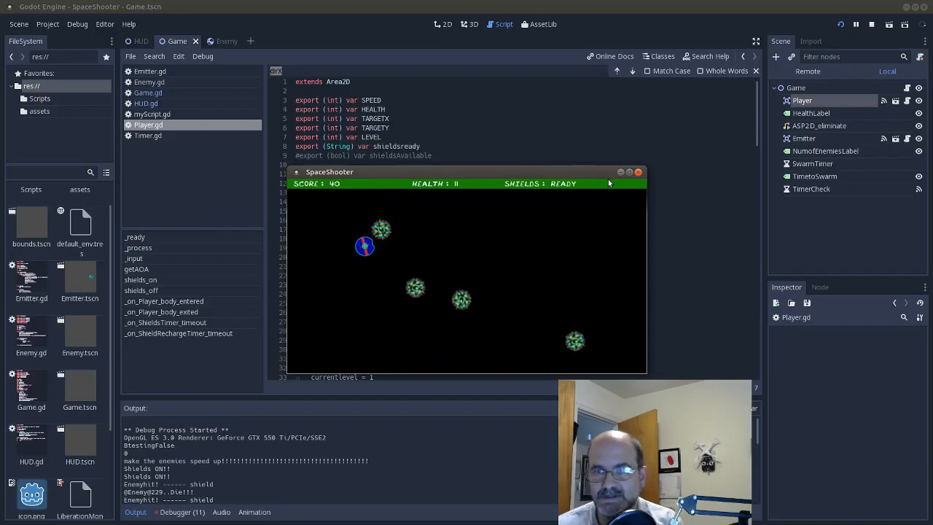
click(638, 172)
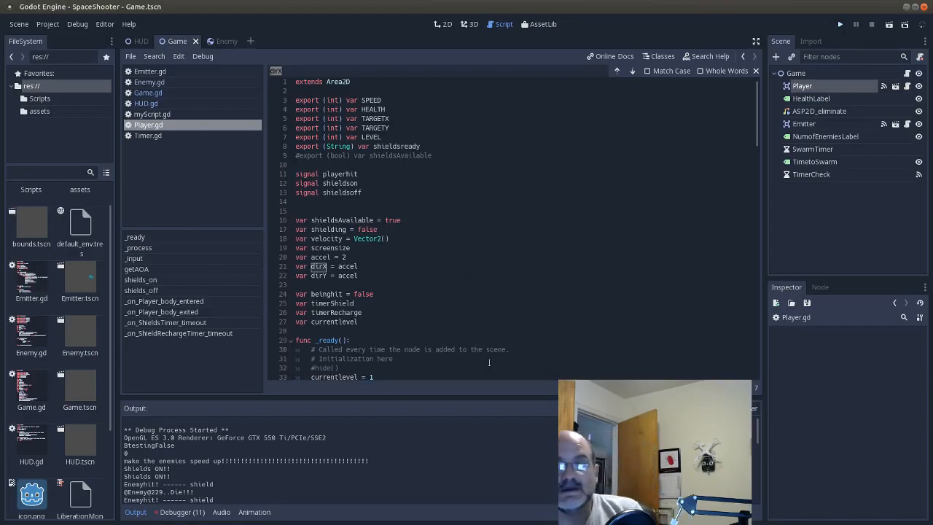
Step: Run the SpaceShooter project again, steer the player around the enemies to check the HUD lettering in play, and close the game
click(842, 24)
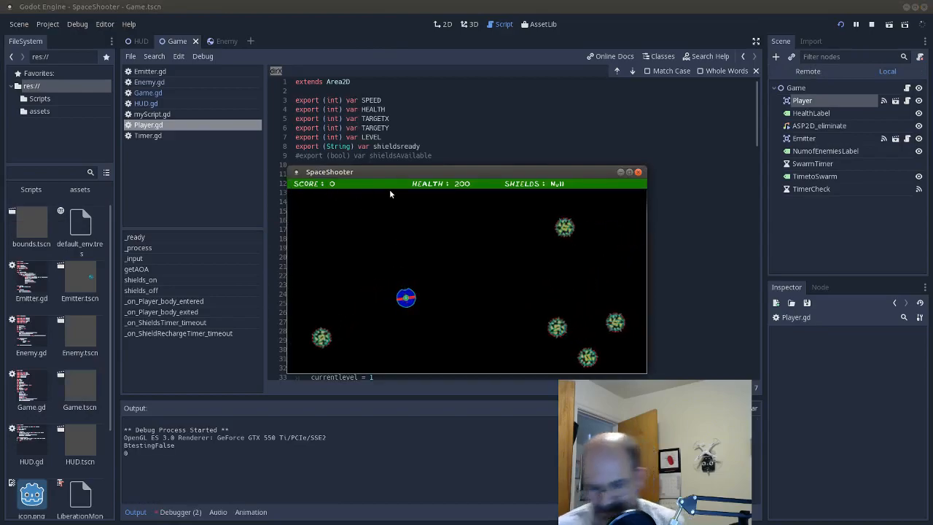
key(w)
key(a)
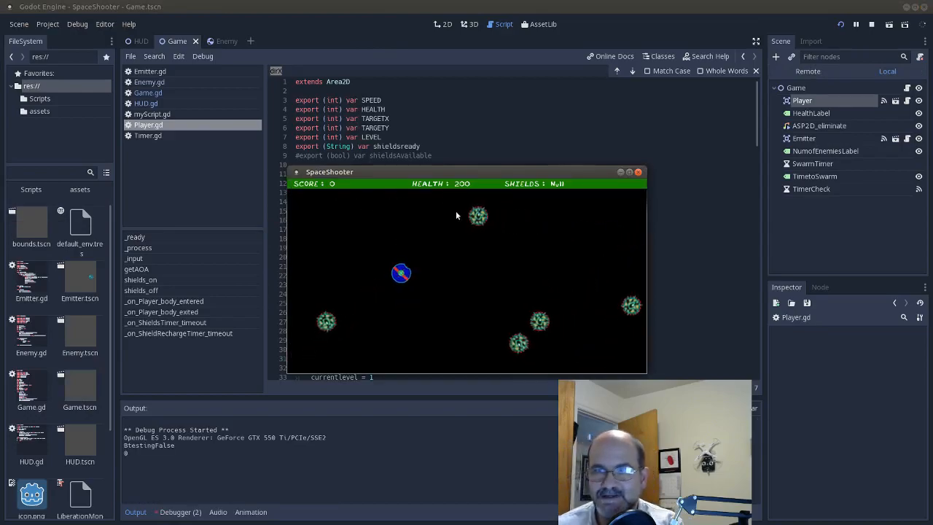
key(s)
key(d)
key(a)
key(w)
key(d)
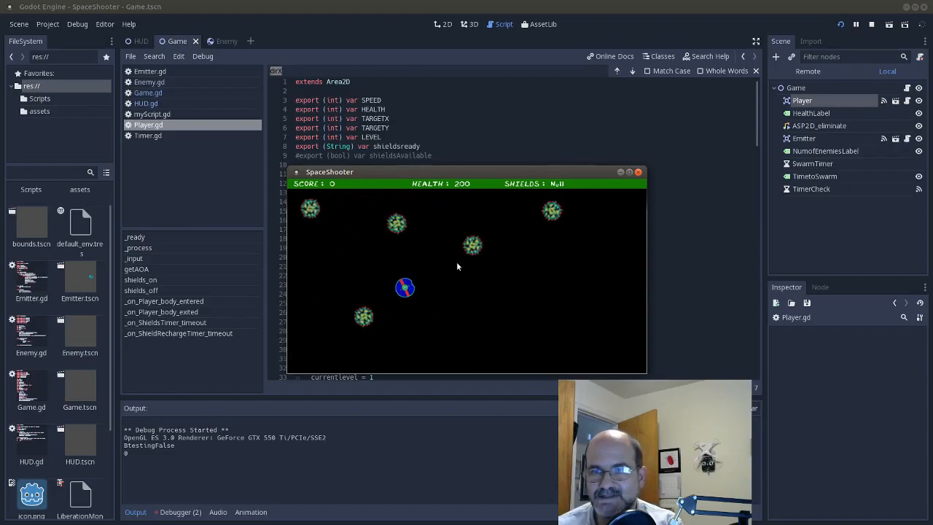
key(s)
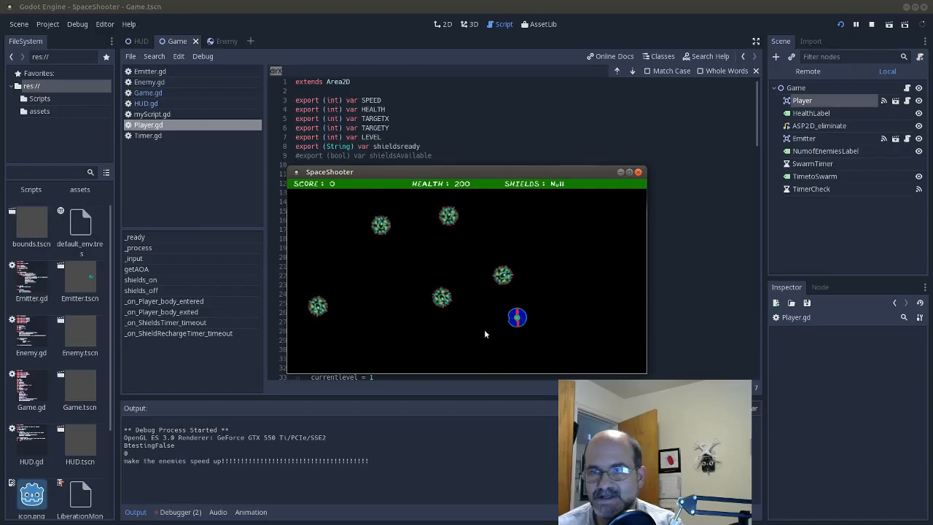
key(w)
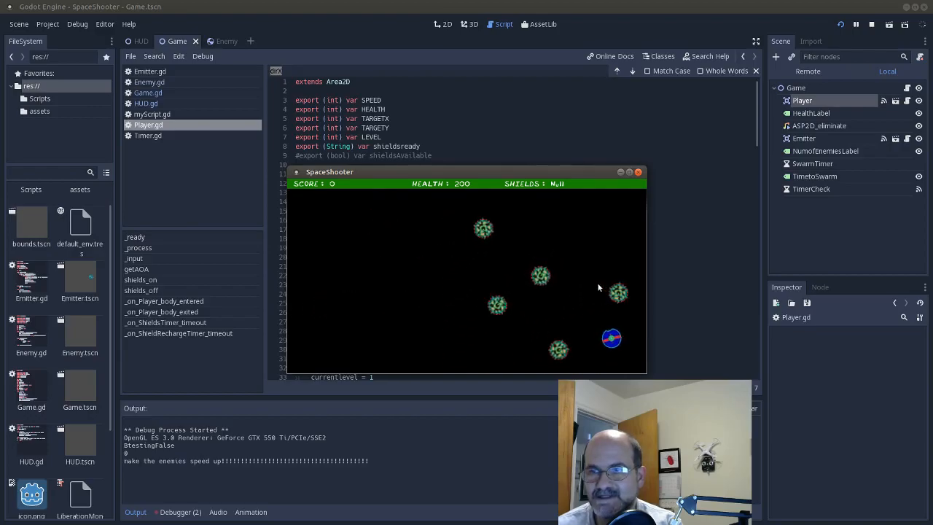
key(a)
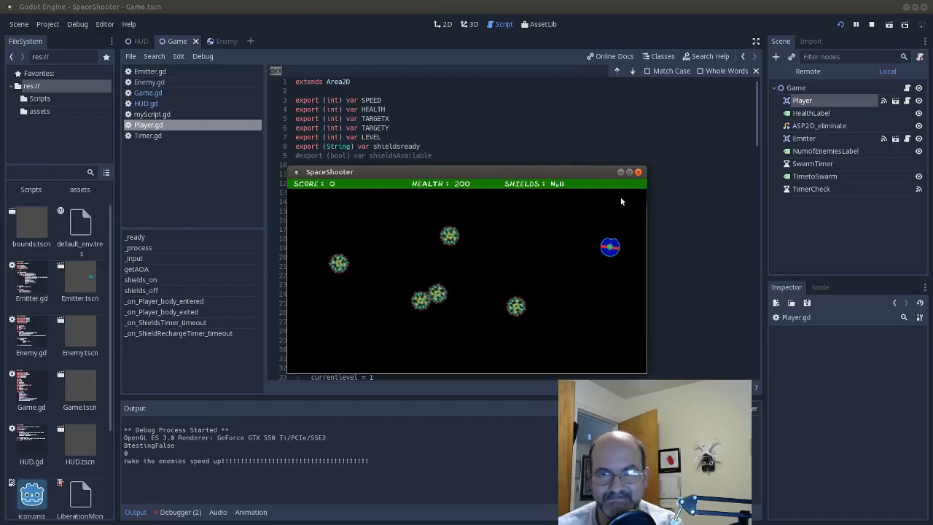
click(638, 172)
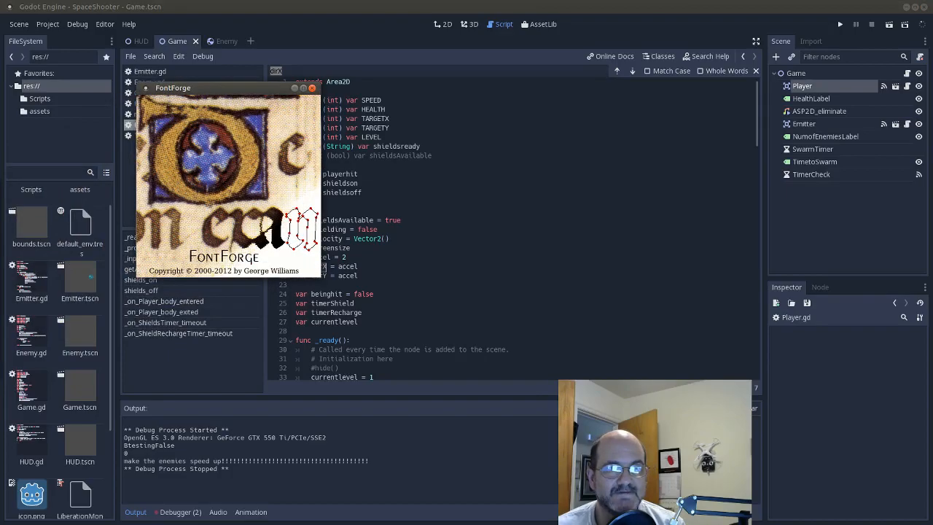
Step: Switch to FontForge, create a new font, and look through the empty character slots in its glyph grid
drag(212, 212, 540, 169)
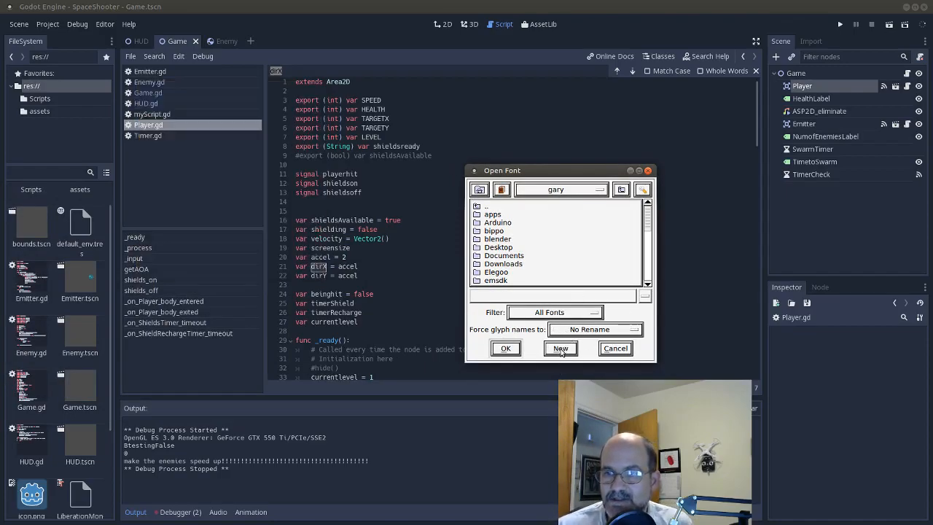
click(561, 349)
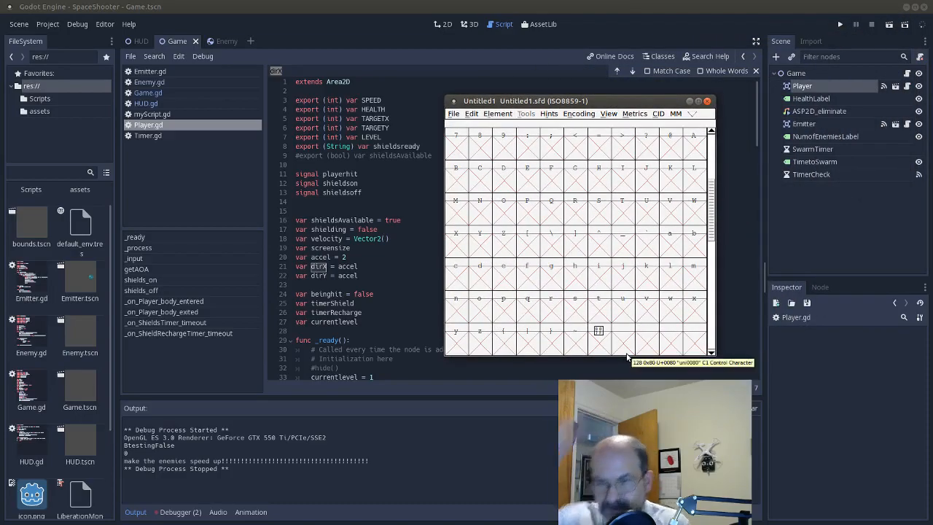
scroll(655, 172, up, 3)
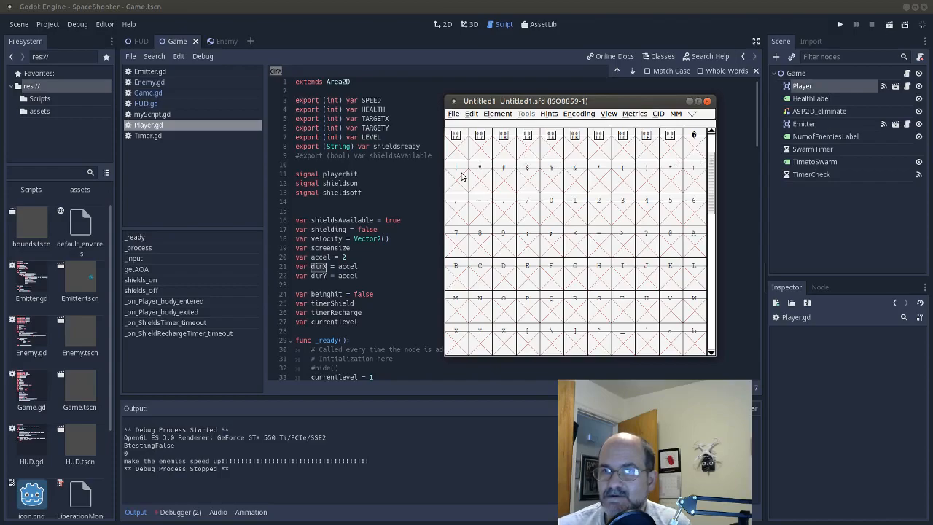
scroll(462, 175, down, 3)
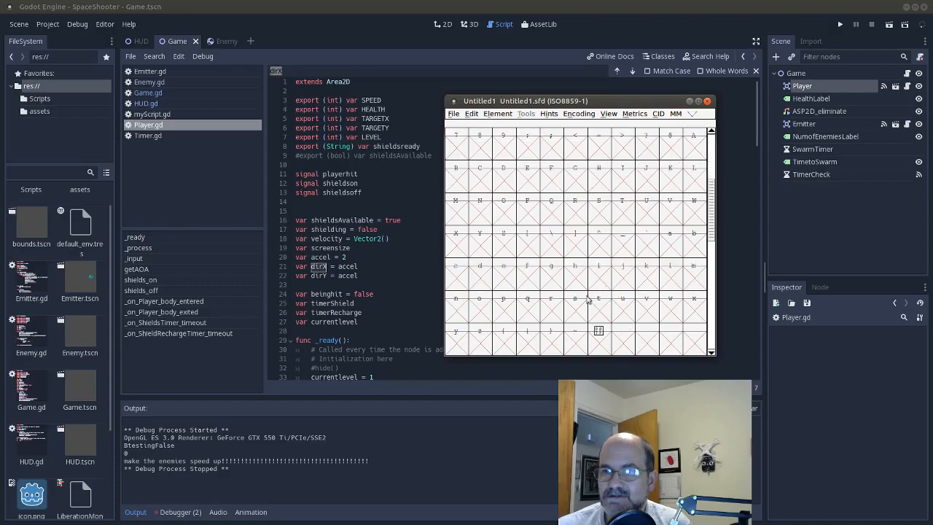
scroll(644, 277, down, 6)
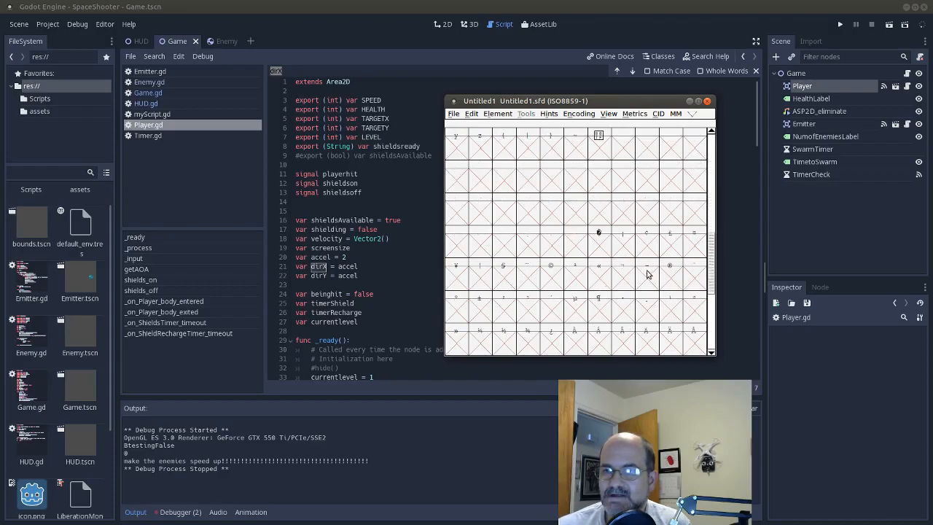
scroll(596, 314, down, 3)
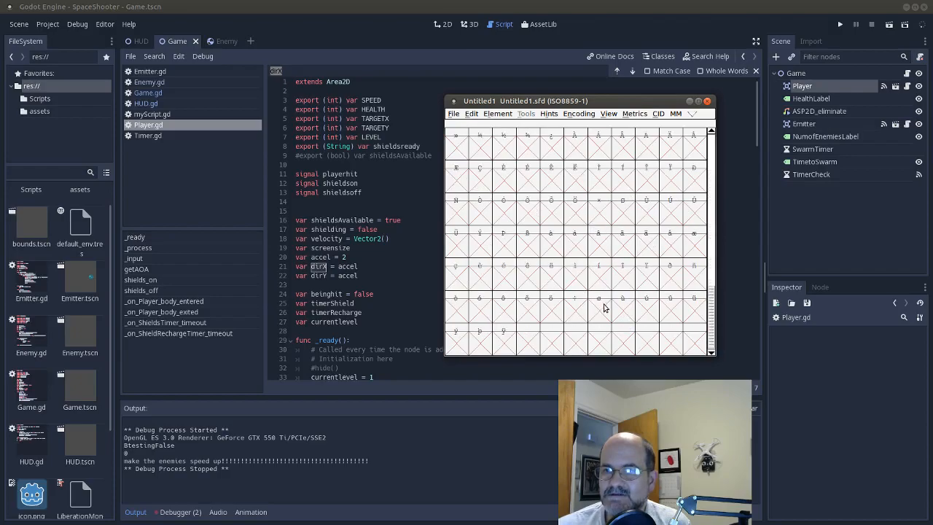
scroll(602, 306, up, 12)
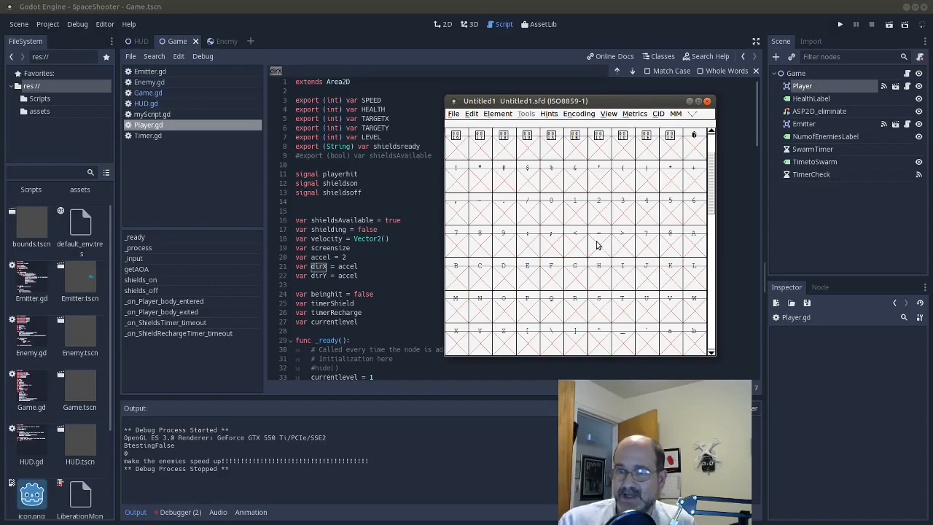
scroll(596, 245, up, 1)
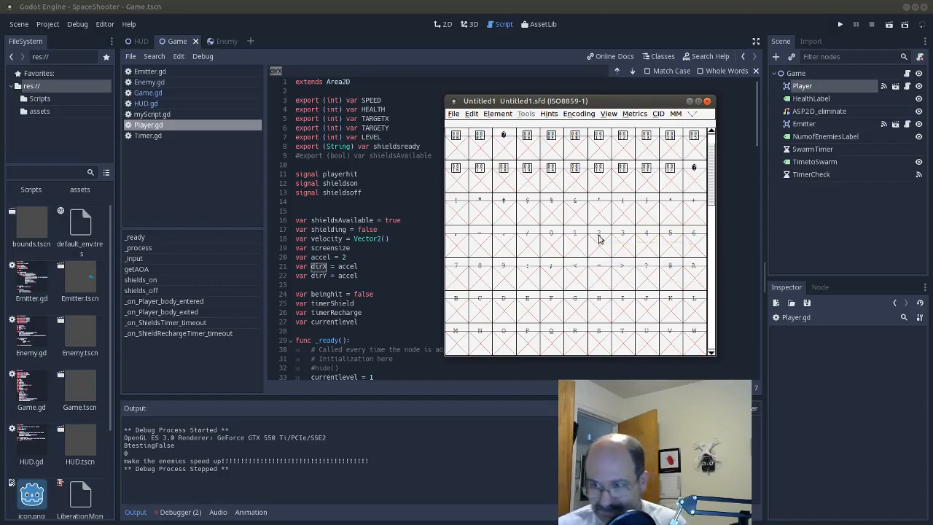
Step: Open the exclamation mark glyph for editing and arrange its window and tool palette beside the font's glyph grid
click(455, 212)
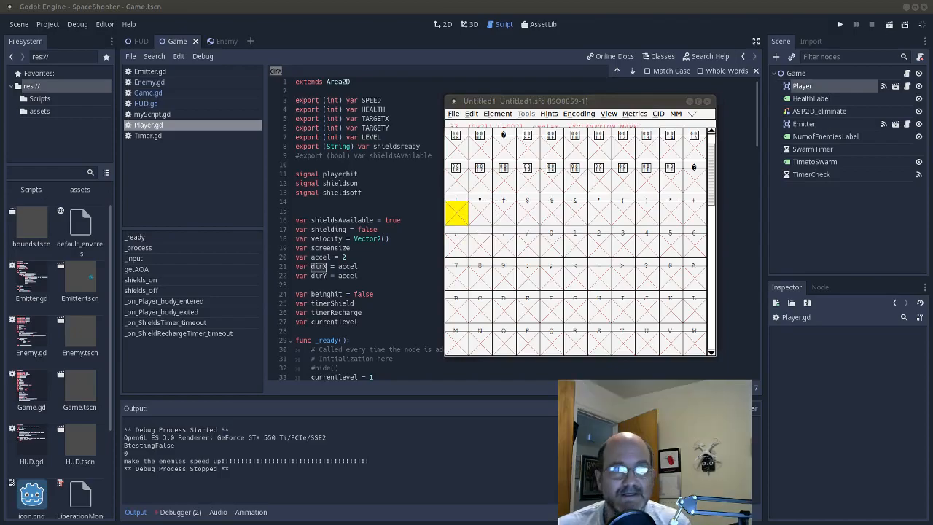
drag(0, 51, 351, 35)
drag(637, 101, 810, 95)
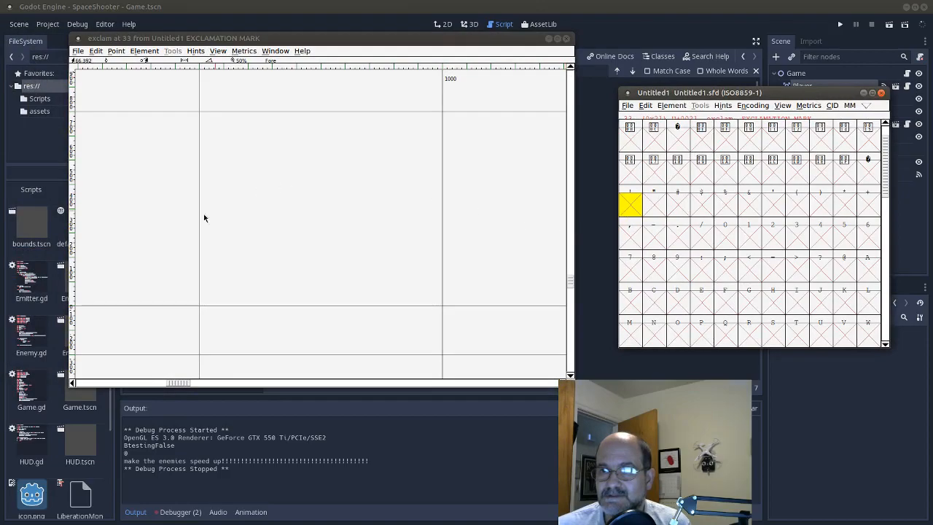
click(113, 38)
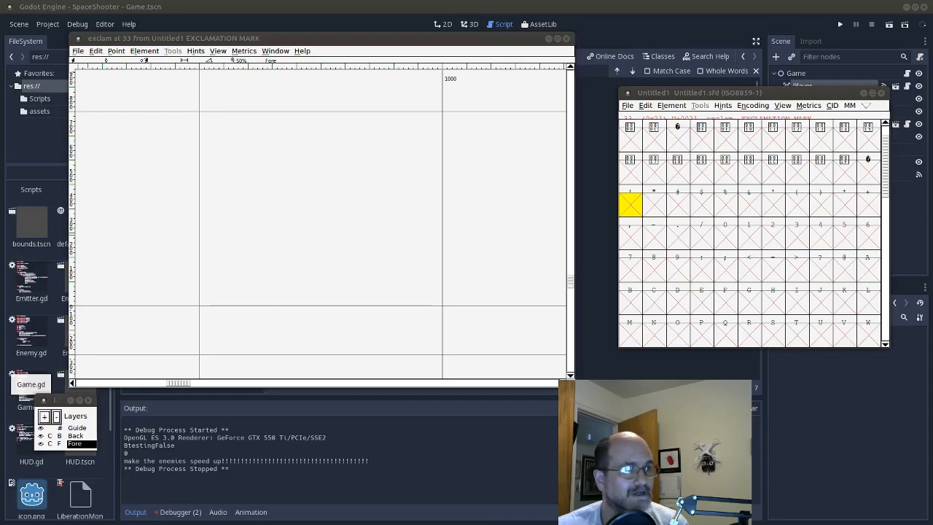
drag(150, 69, 36, 43)
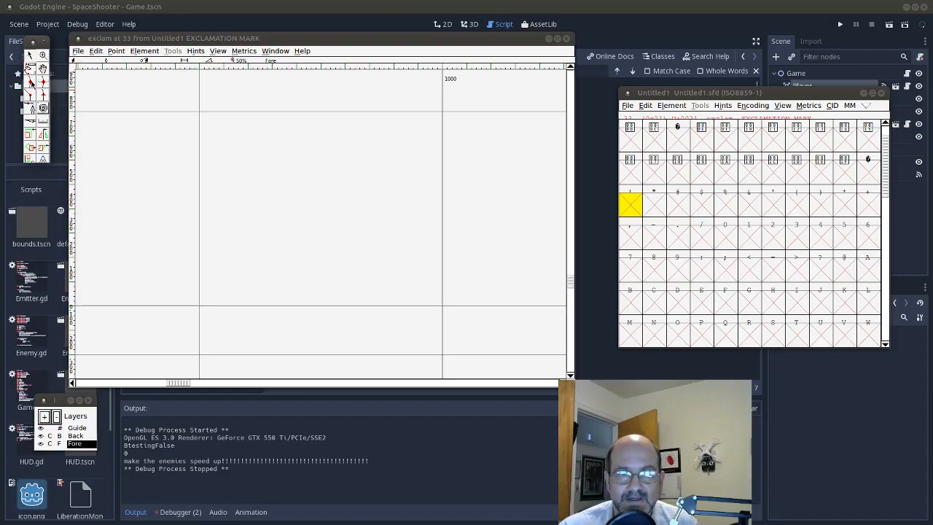
Step: Draw the exclamation mark's closed tapered stem with straight corner points, about 270 units wide on top and 78 at the base
click(31, 96)
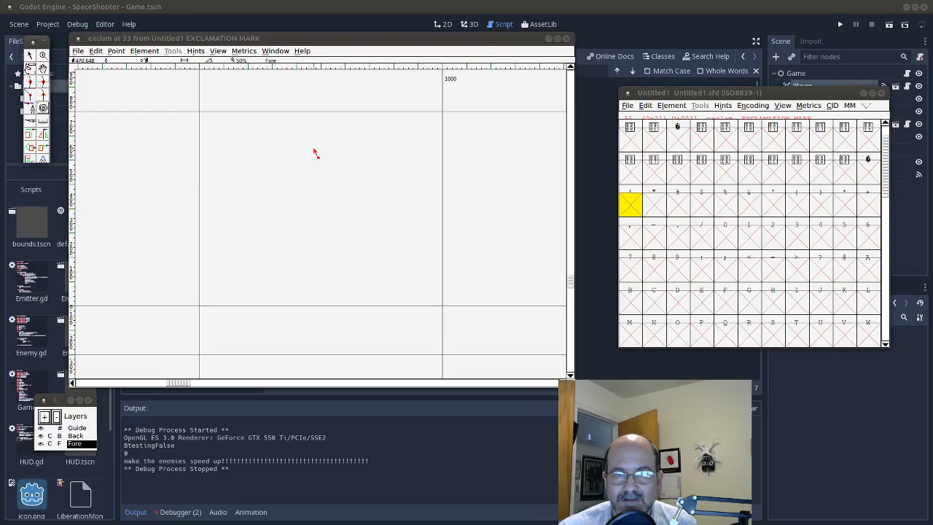
click(277, 145)
click(340, 145)
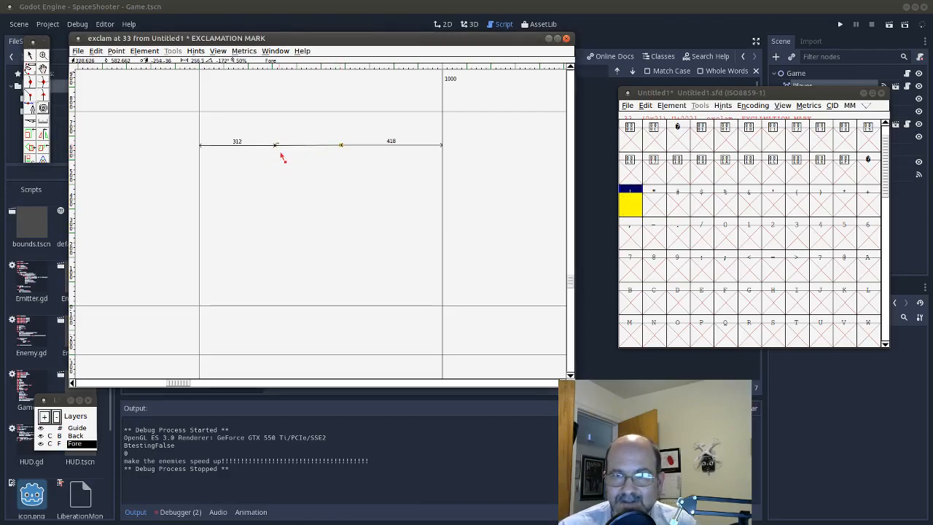
drag(346, 151, 315, 247)
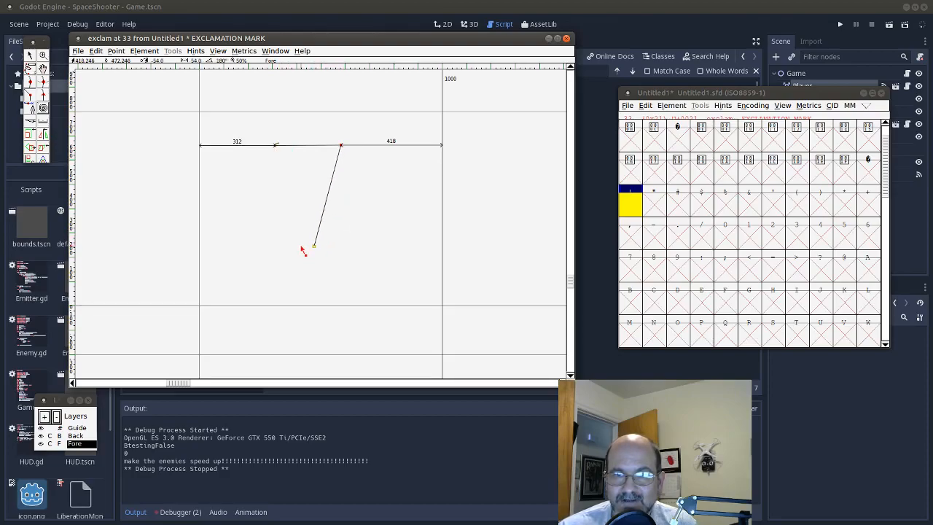
click(295, 247)
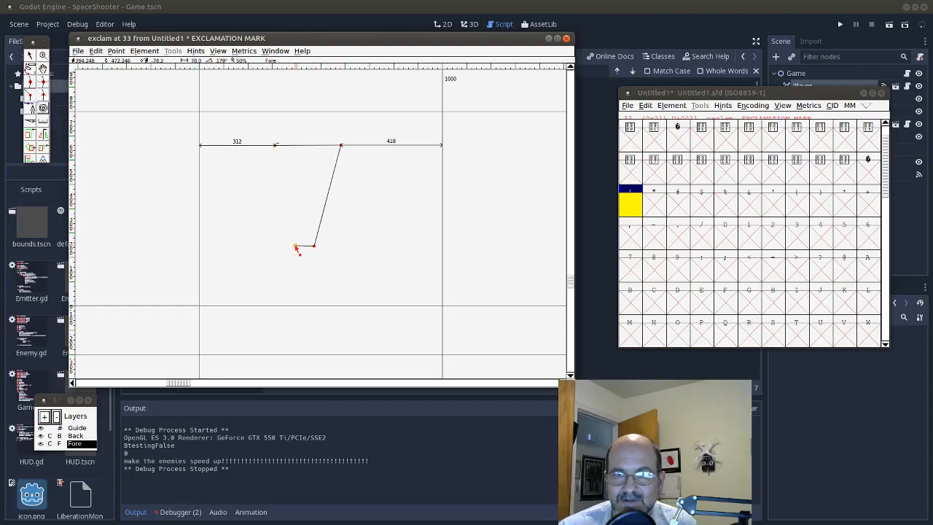
click(275, 146)
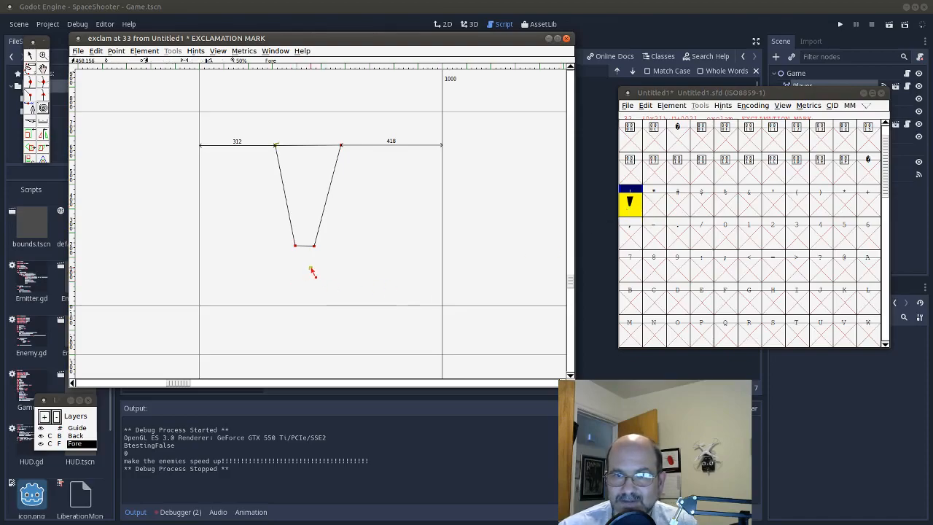
click(297, 268)
key(ctrl+z)
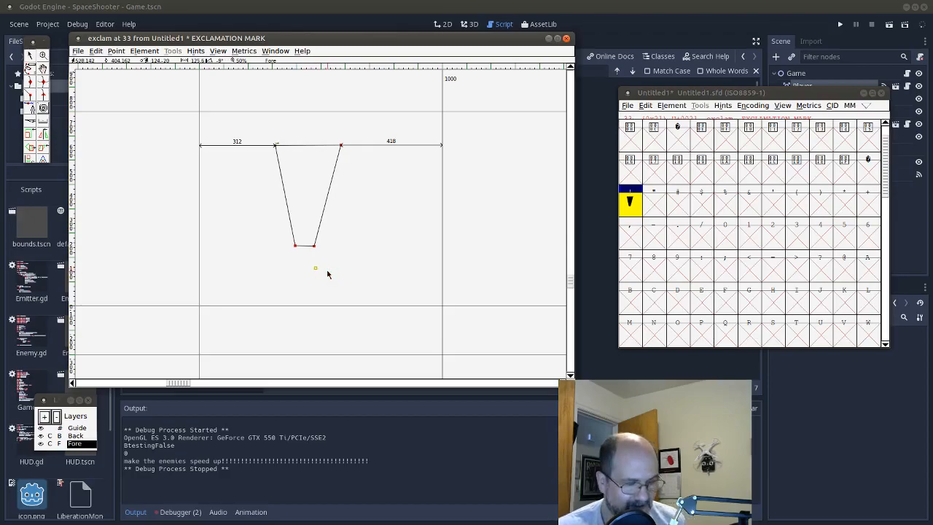
key(ctrl+z)
Step: Draw a small closed four-point dot below the exclamation mark's stem and close the glyph's editing window
click(299, 269)
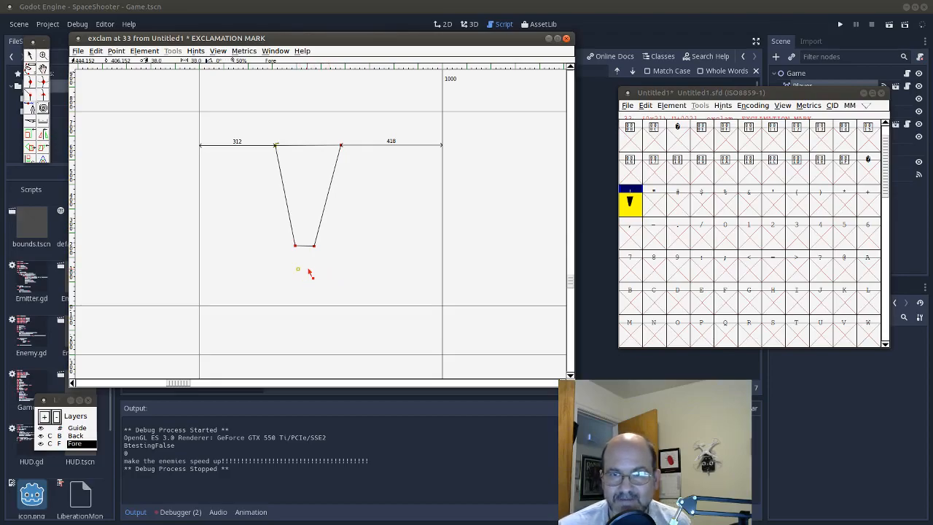
click(314, 285)
click(302, 284)
click(298, 269)
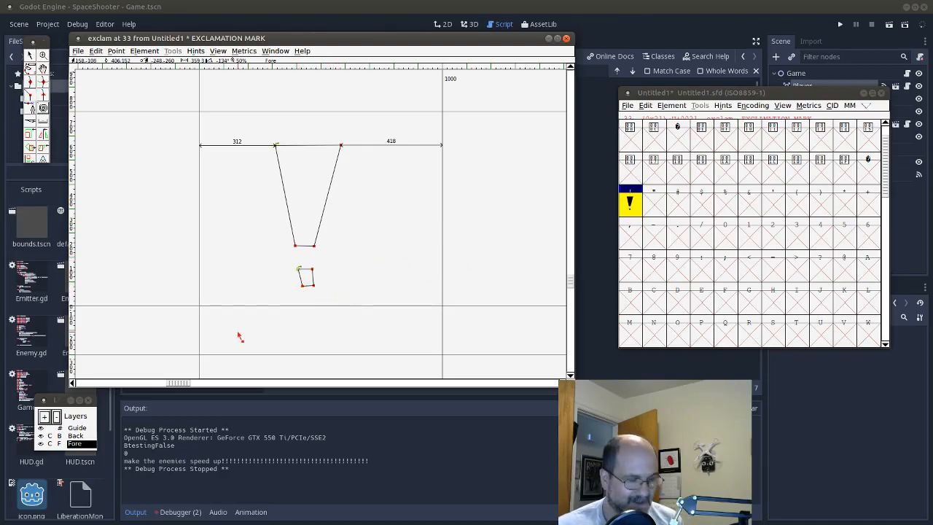
click(568, 40)
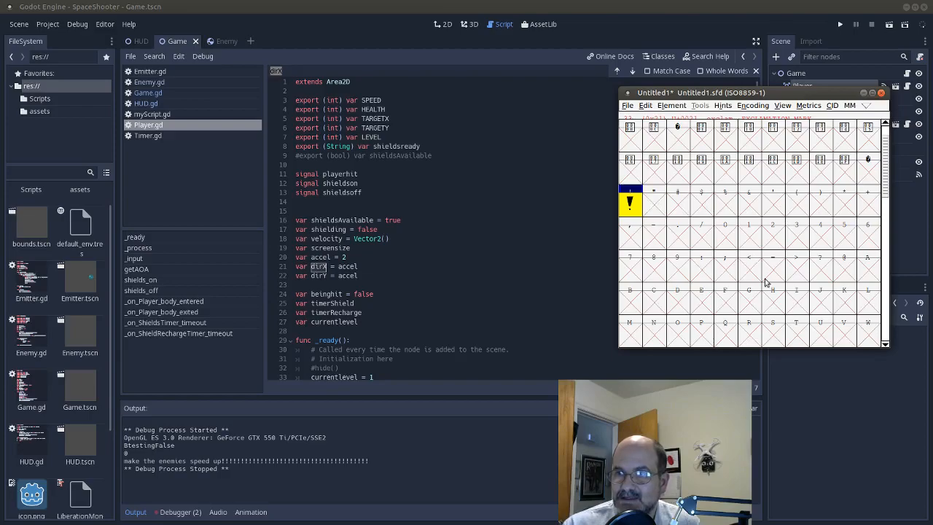
Step: Open the capital D glyph for editing and place its window beside the font's glyph grid
click(681, 296)
click(681, 293)
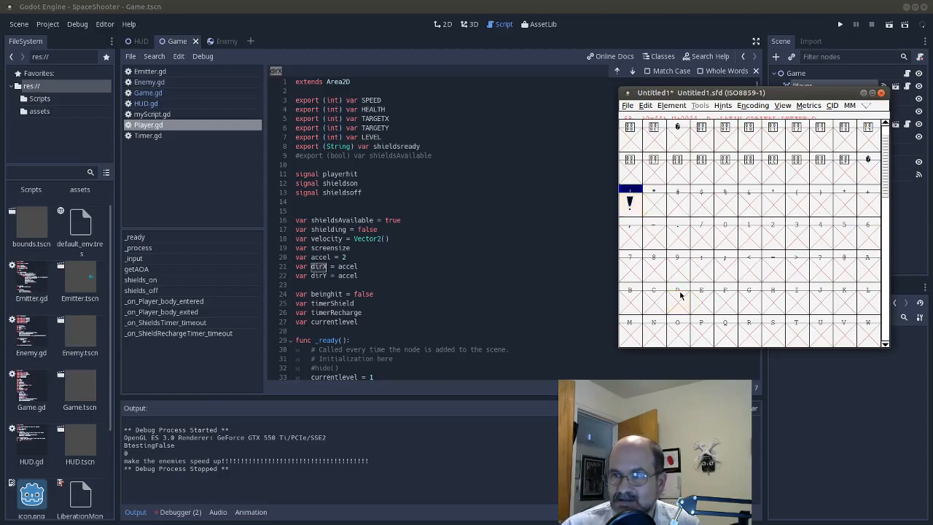
double_click(677, 306)
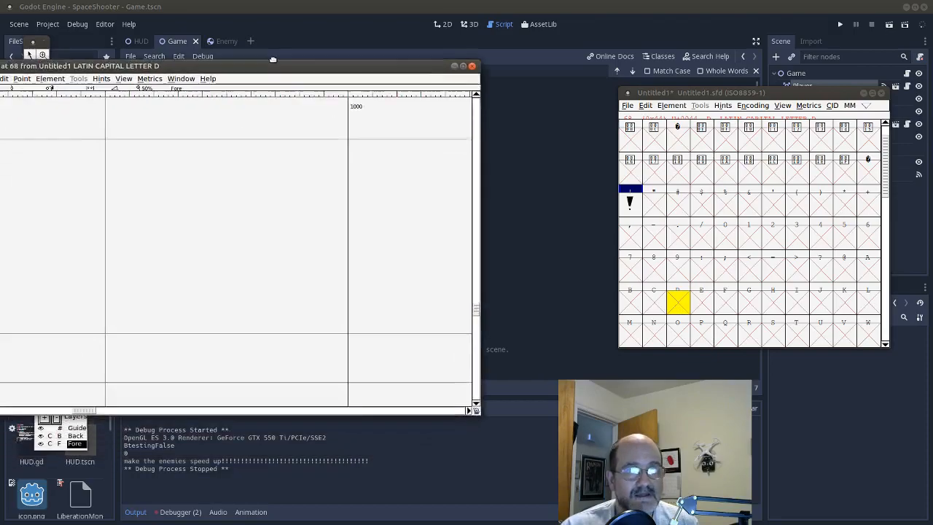
drag(286, 63, 383, 46)
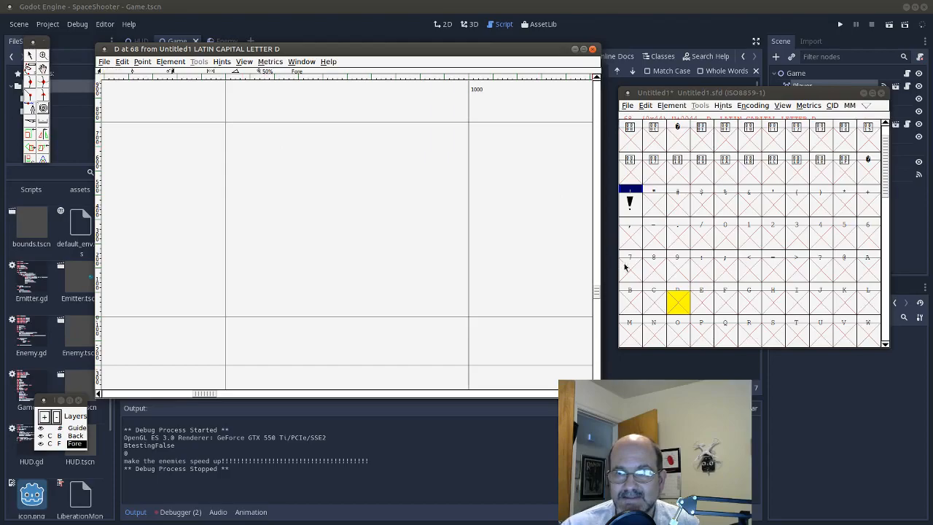
Step: Draw the capital D's closed outer outline with straight corner points, leaving side bearings of about 136 and 406 units
click(269, 148)
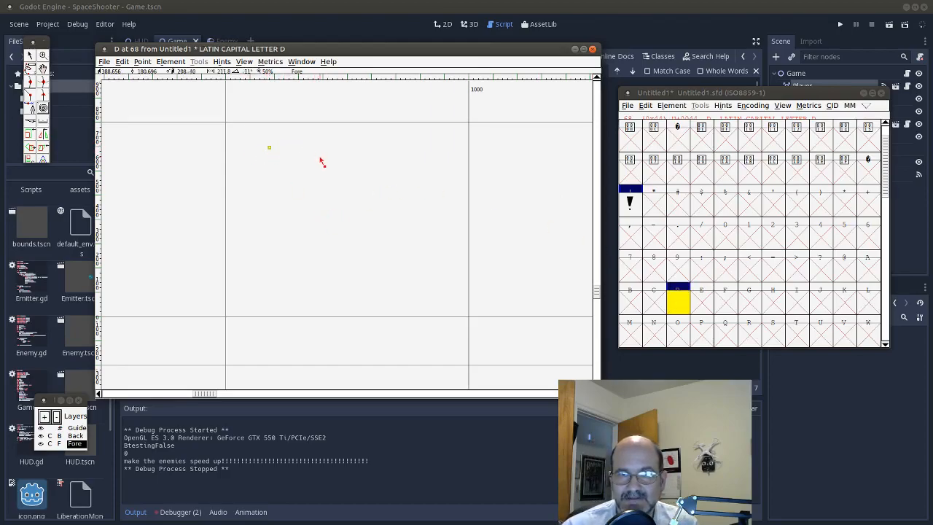
click(298, 149)
click(323, 158)
click(343, 185)
click(369, 219)
click(371, 252)
click(356, 274)
click(330, 290)
click(303, 299)
click(280, 301)
click(260, 302)
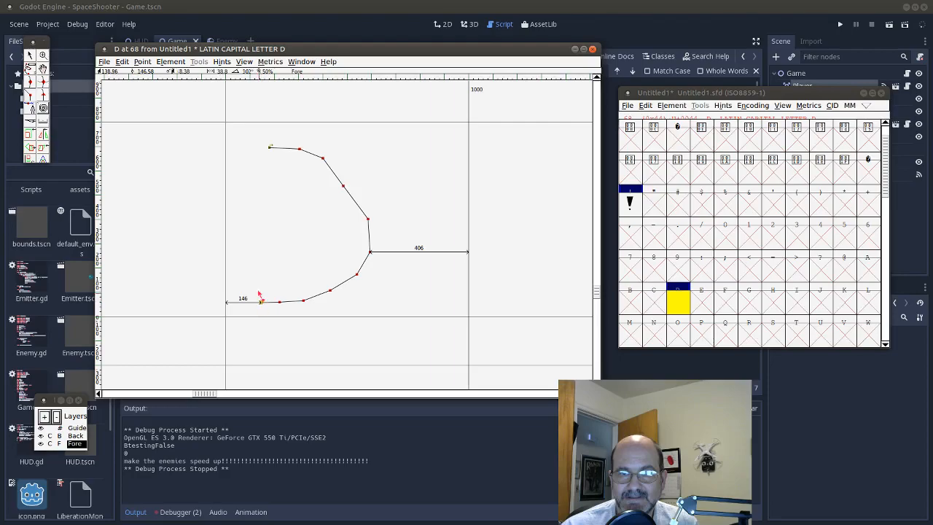
click(256, 156)
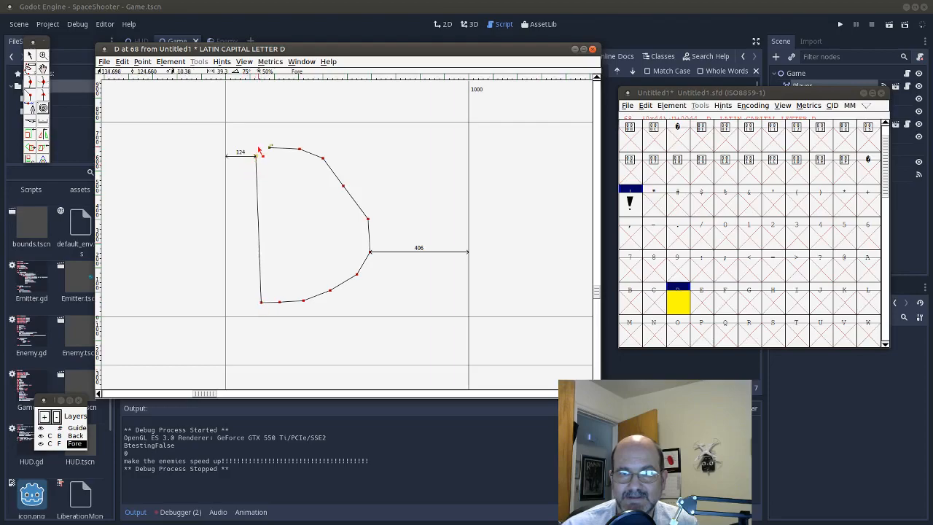
key(ctrl+z)
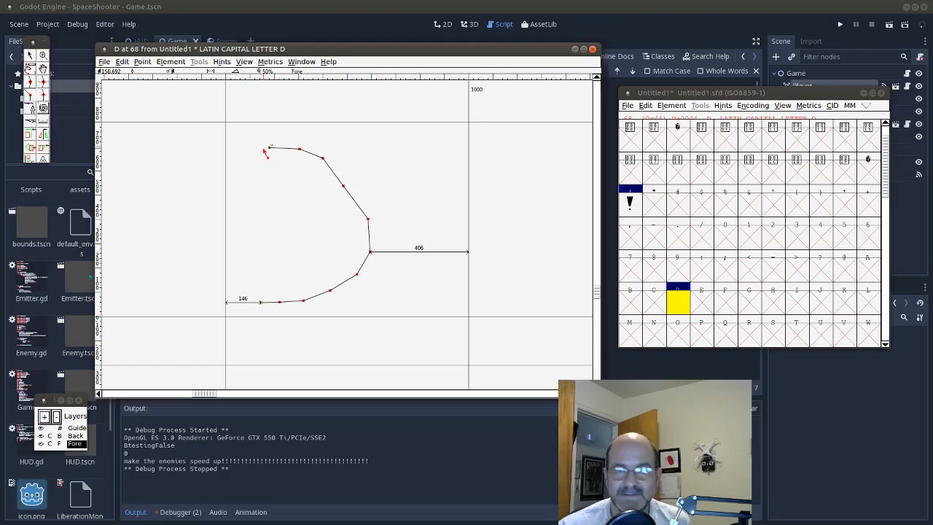
click(260, 148)
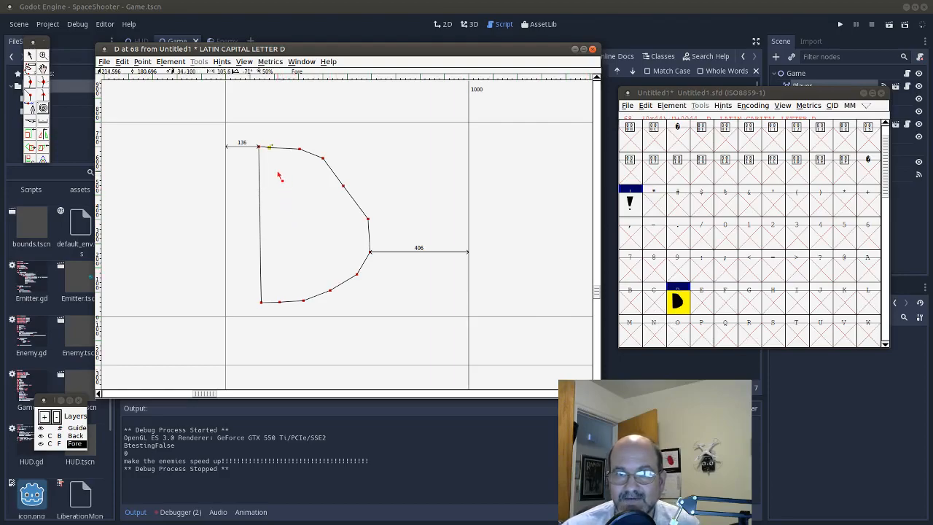
Step: Draw a smaller closed D-shaped contour with corner points inside the outer outline to form the letter's hollow counter
click(277, 170)
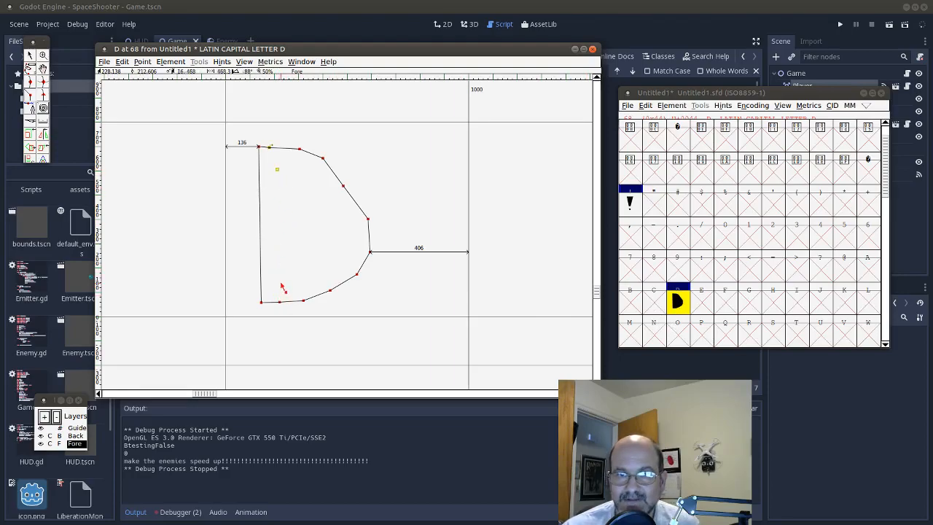
click(282, 282)
click(309, 280)
click(322, 276)
click(333, 263)
click(340, 249)
click(344, 229)
click(339, 211)
click(333, 202)
click(309, 176)
click(297, 170)
click(287, 170)
click(277, 170)
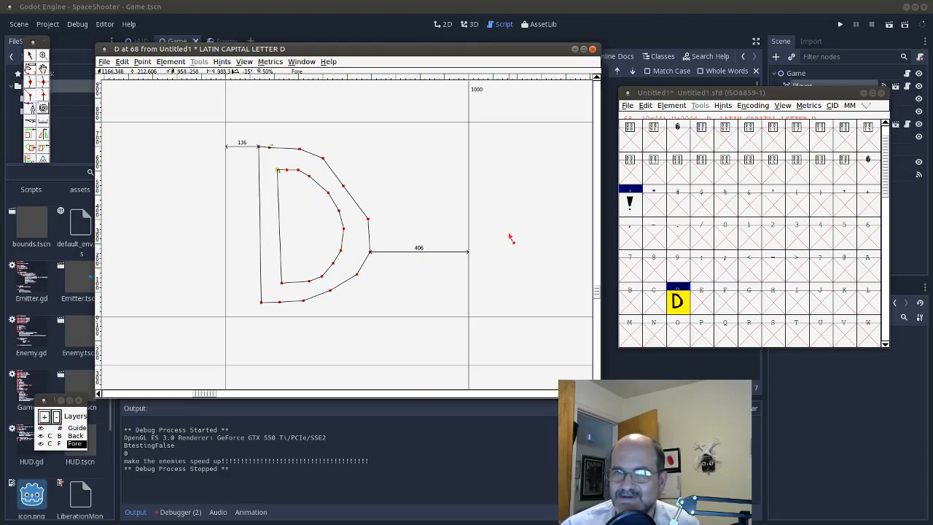
Step: Close the untitled font without saving it and open the existing font file gamefontgg_bkup.sfd
click(881, 95)
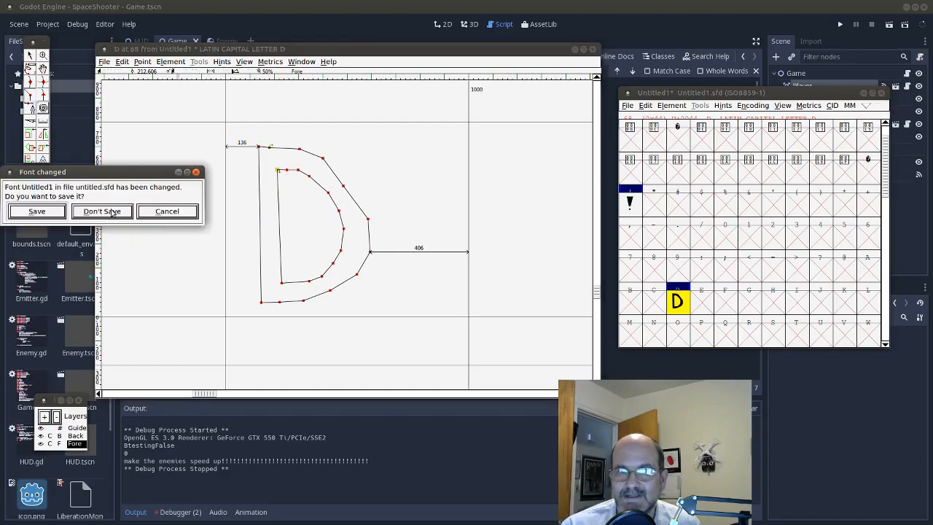
click(87, 212)
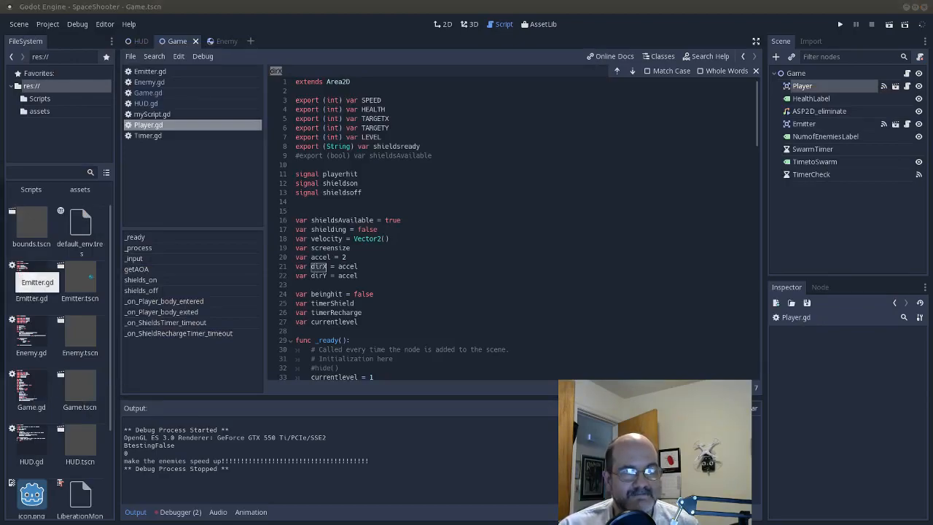
scroll(549, 298, down, 2)
scroll(549, 297, down, 3)
scroll(505, 281, up, 2)
scroll(505, 281, up, 1)
click(506, 249)
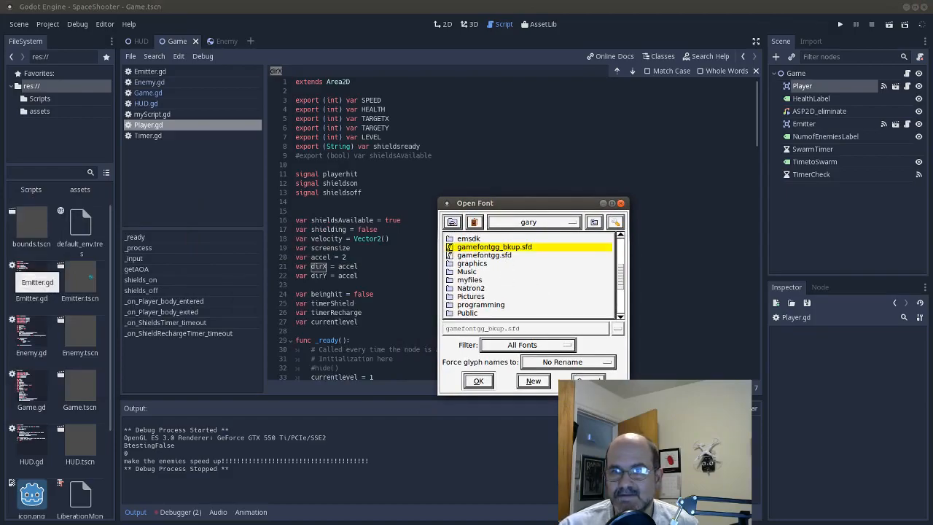
click(478, 380)
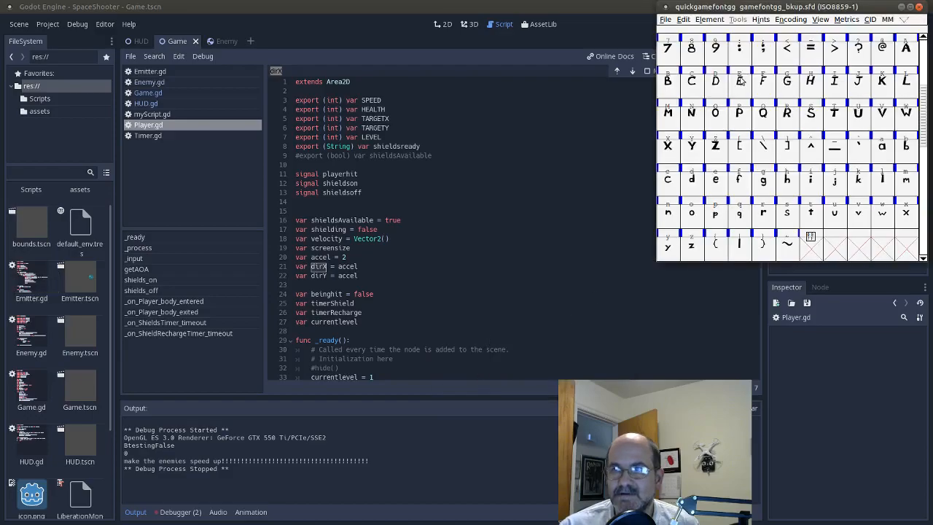
Step: Move the opened font's window to the middle of the desktop and look through its drawn symbols, digits and letters
drag(812, 7, 462, 126)
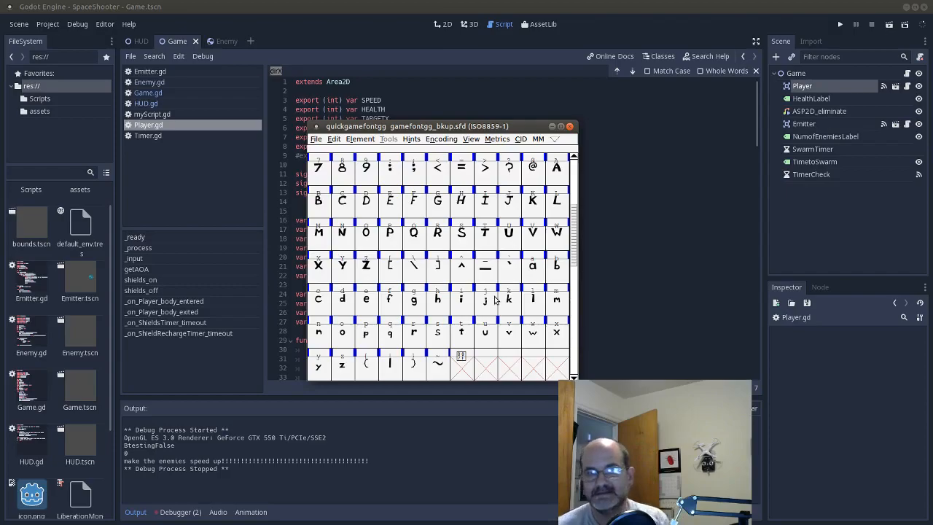
scroll(393, 182, up, 3)
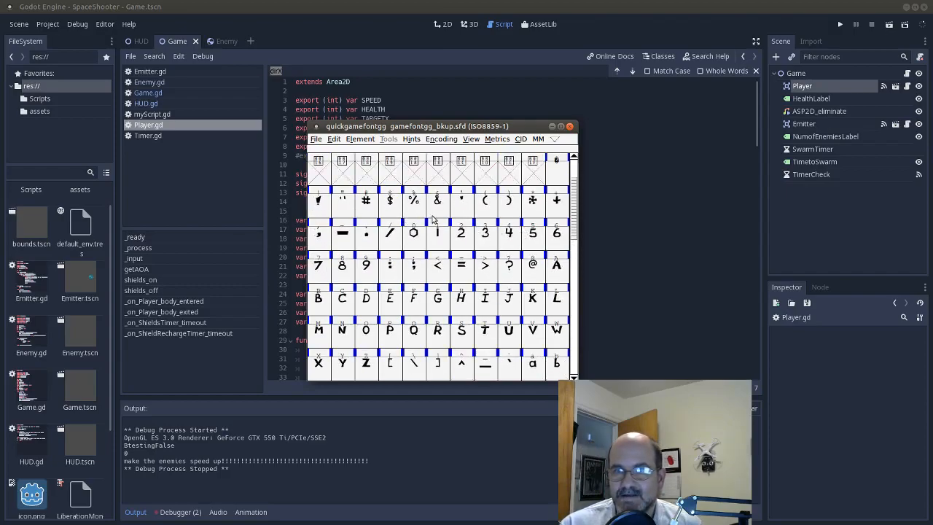
scroll(523, 224, down, 4)
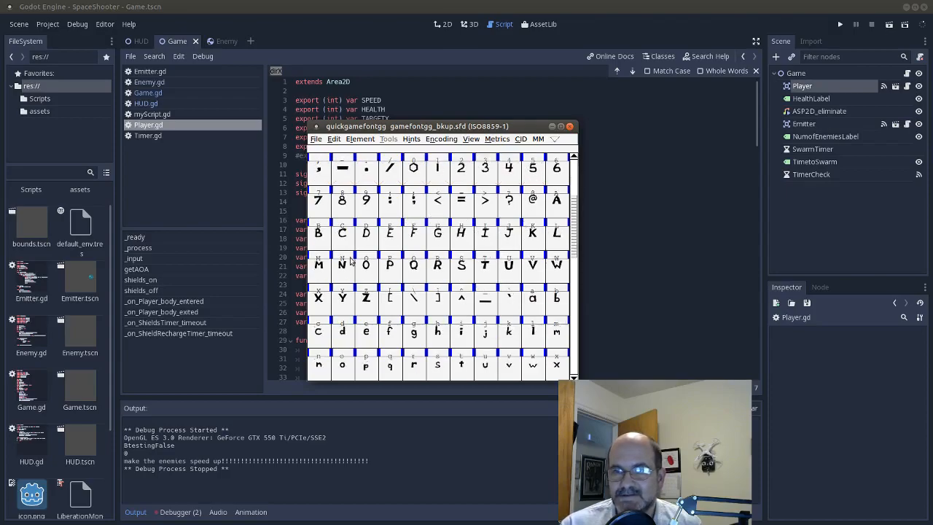
scroll(513, 312, up, 5)
scroll(487, 267, down, 1)
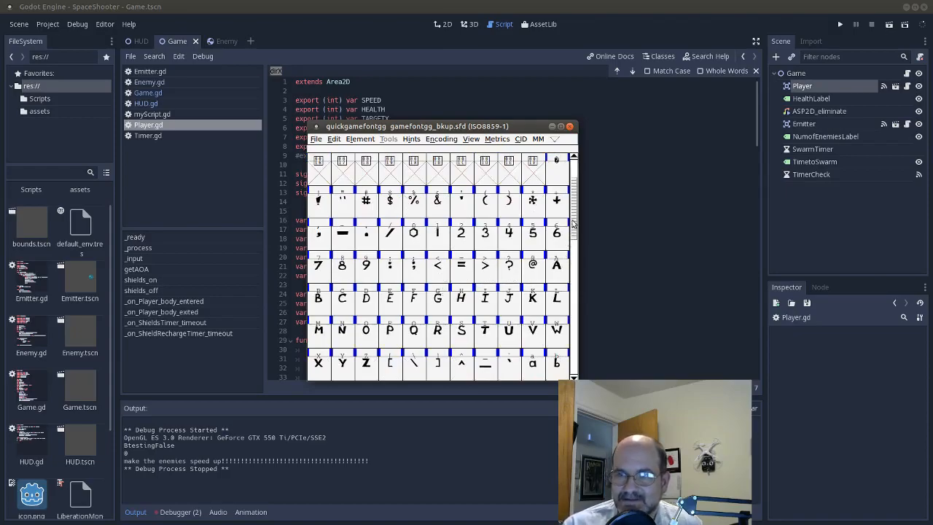
Step: Open the space glyph, inspect its Set Width options without changing them, and close the glyph and font windows
click(559, 170)
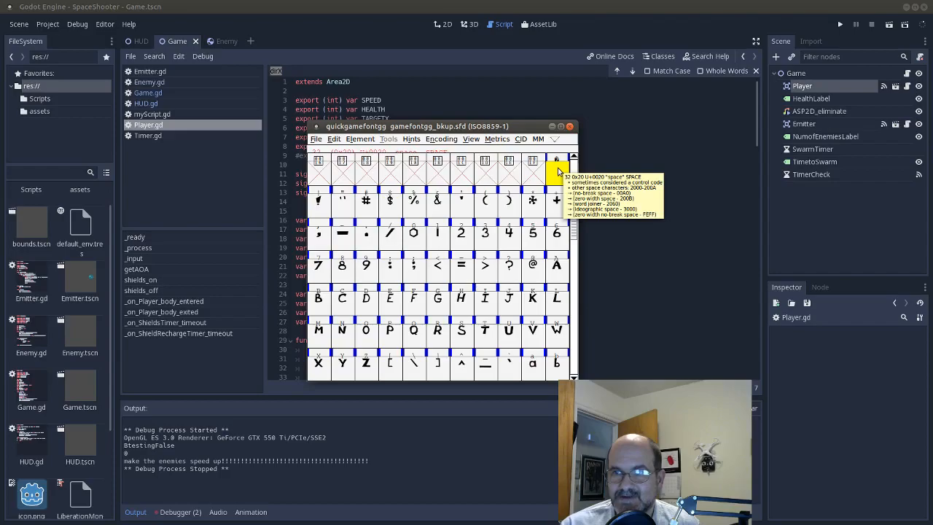
double_click(559, 172)
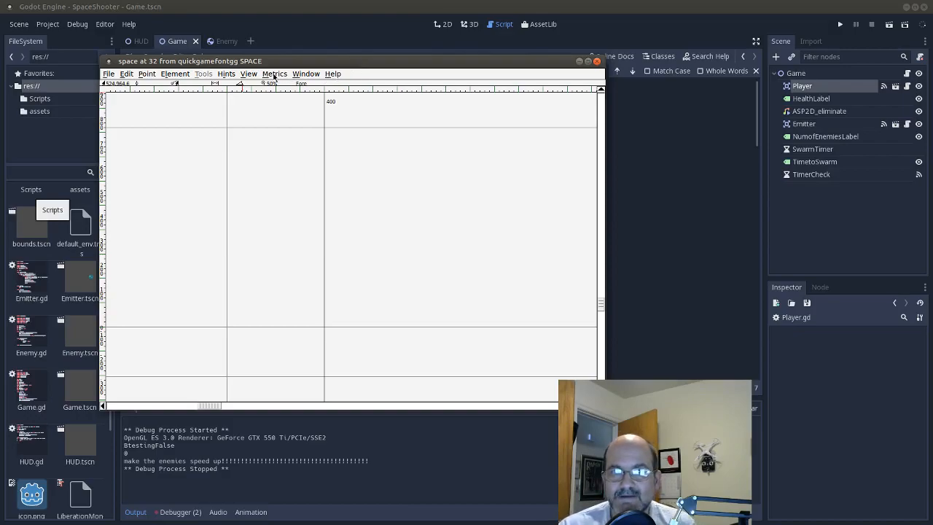
click(274, 75)
click(280, 103)
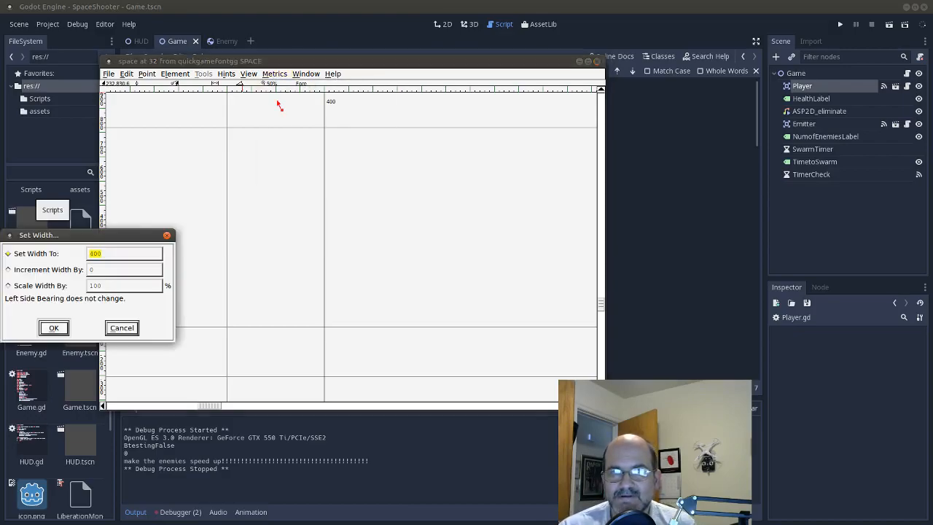
drag(76, 238, 430, 100)
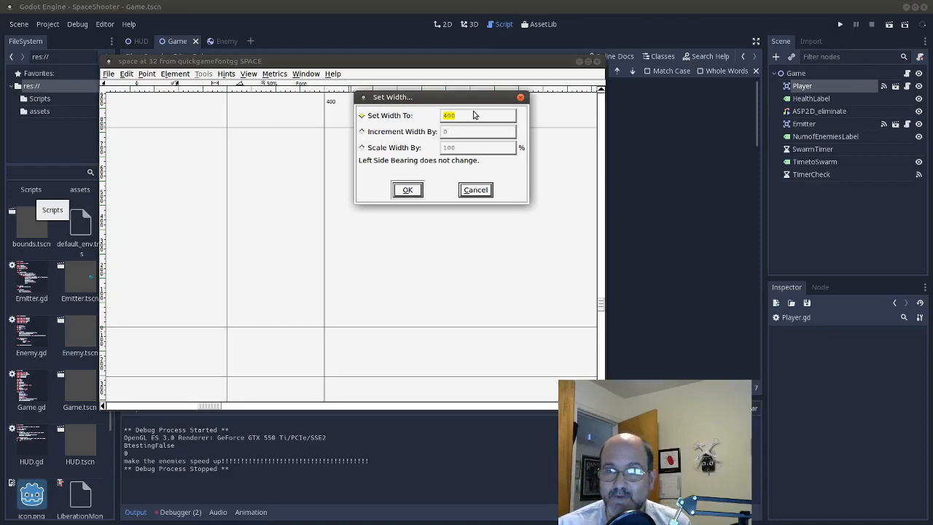
click(476, 191)
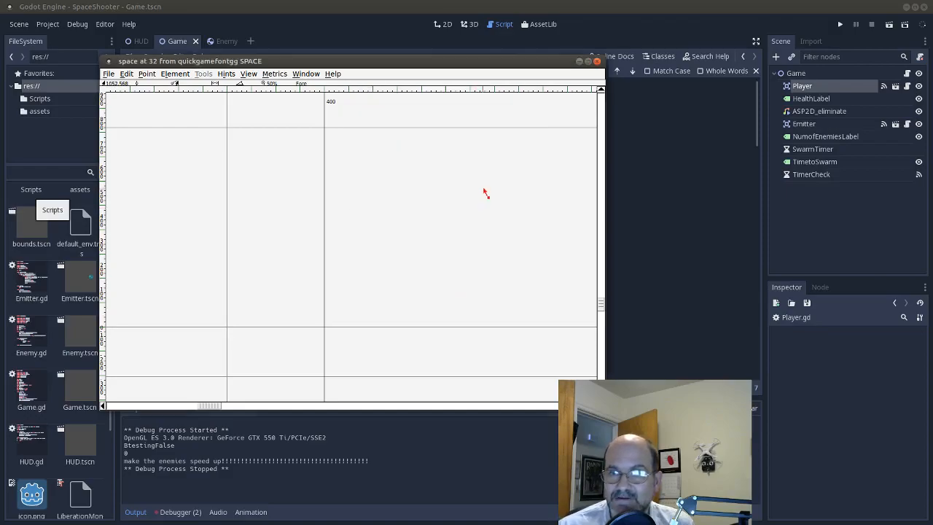
click(597, 61)
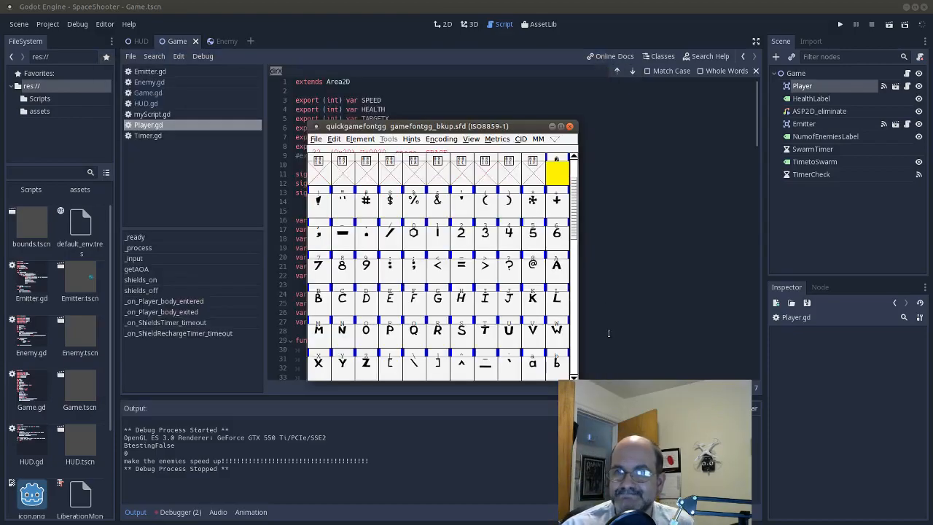
click(570, 126)
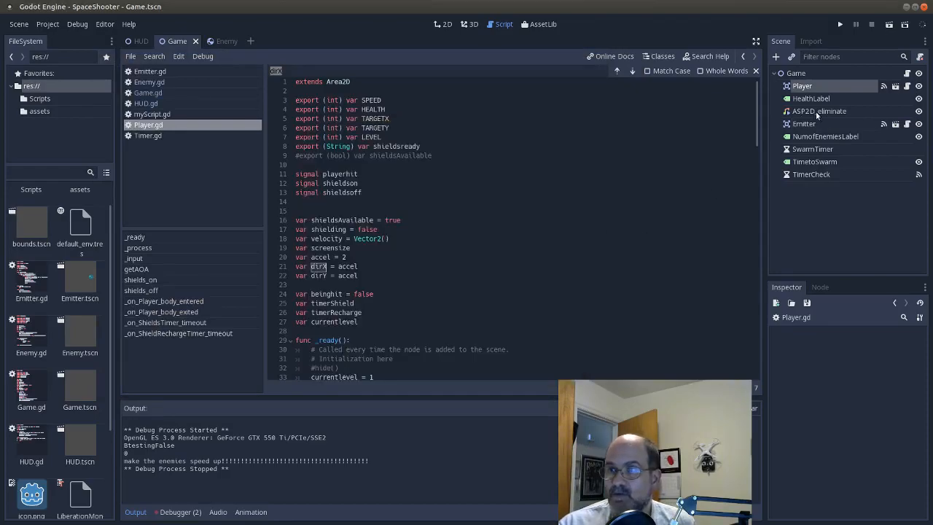
Step: Switch to Godot, view HUD.gd and the HUD scene, and inspect the Scorelbl, Healthlbl and Shieldslbl nodes
click(161, 103)
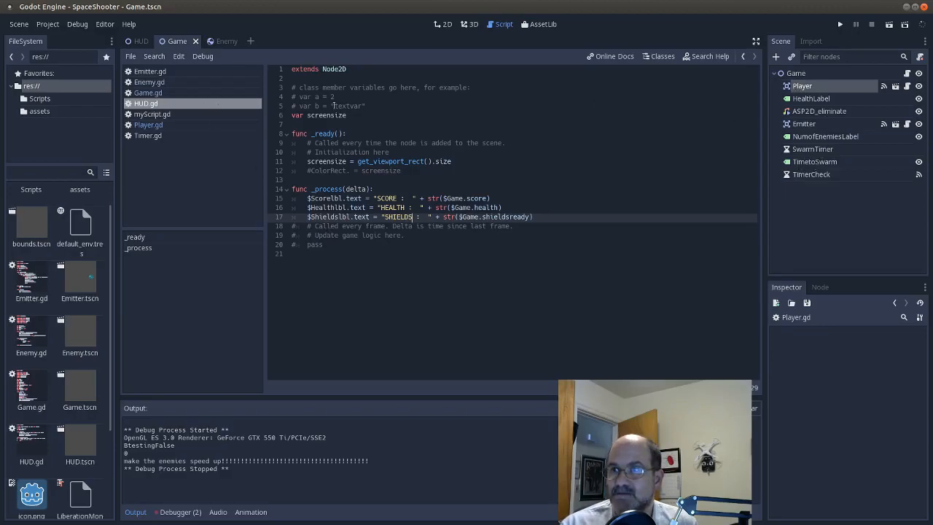
click(156, 105)
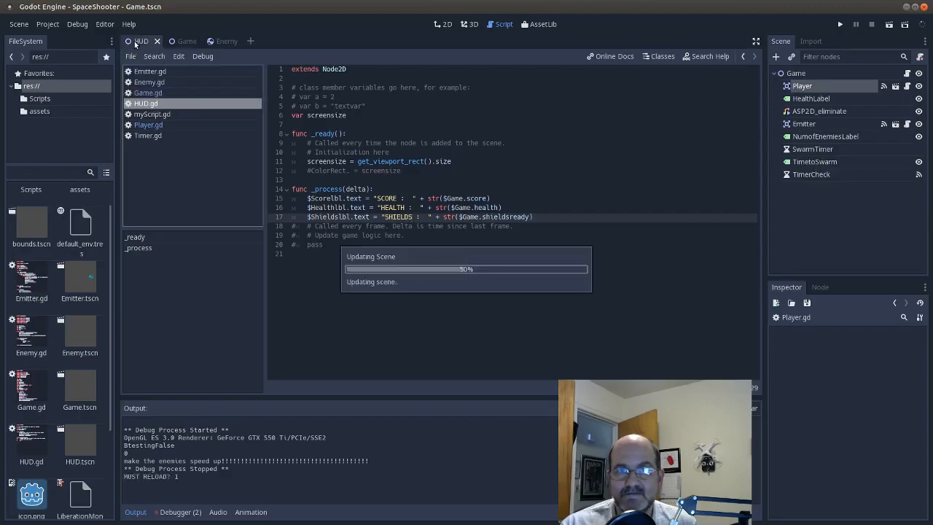
click(822, 123)
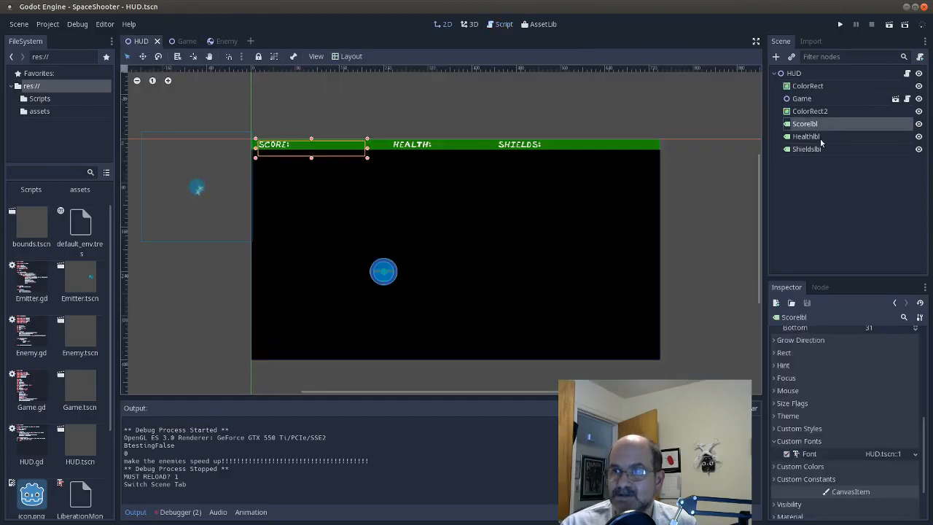
click(821, 138)
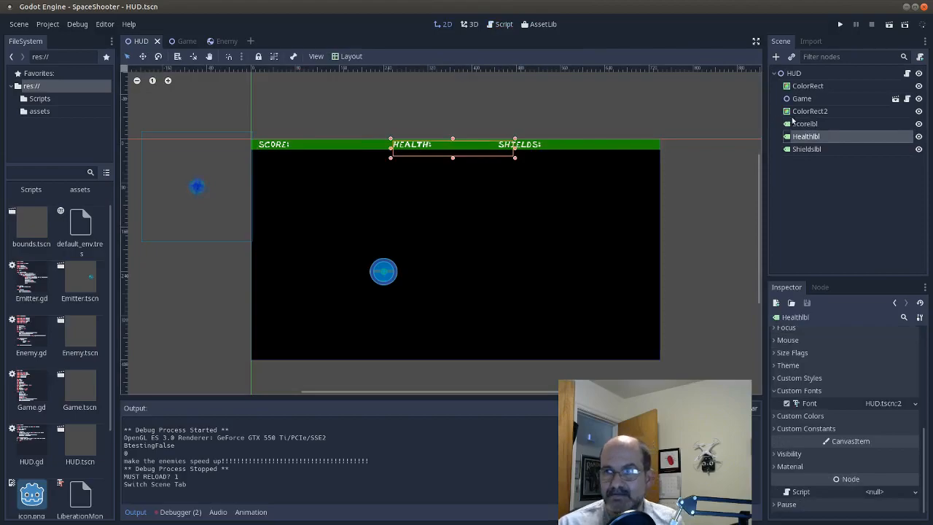
click(275, 150)
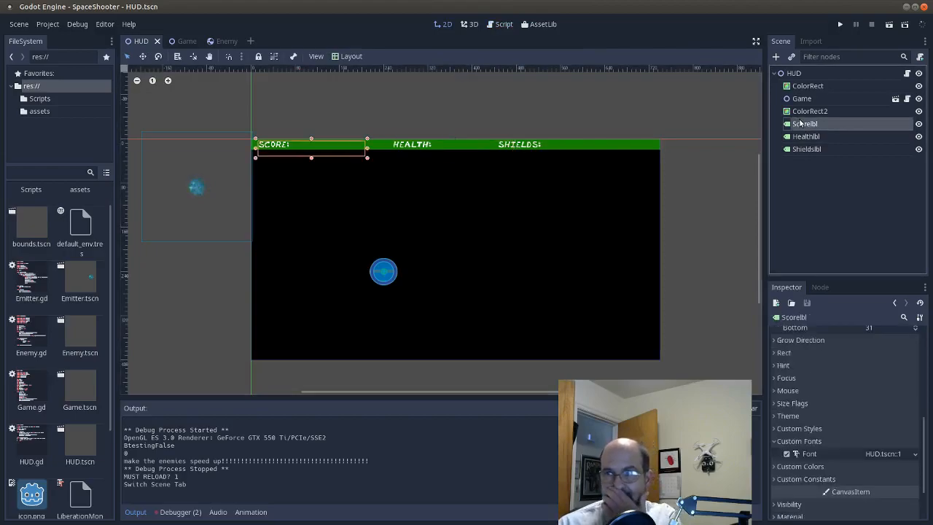
click(839, 137)
click(831, 149)
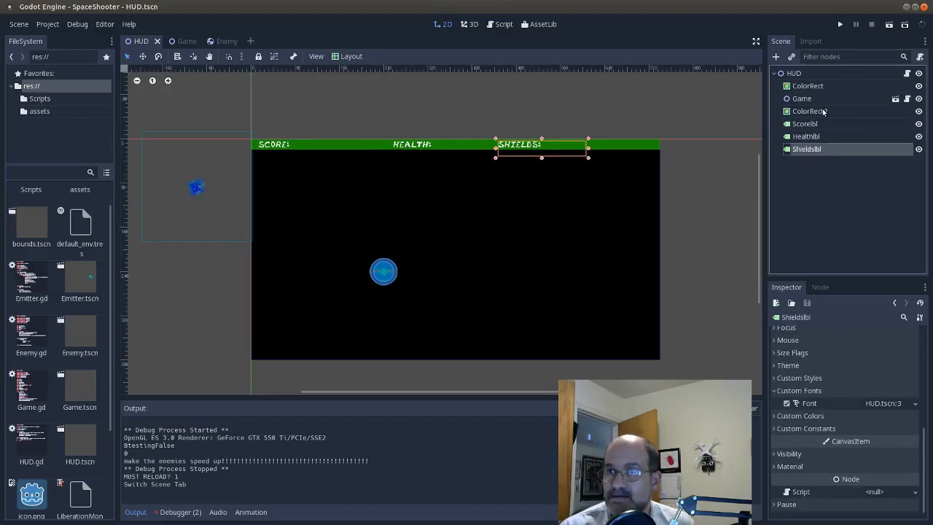
Step: Examine the label text assignments in the HUD script's _process function and select the ColorRect2 node in the scene
click(908, 74)
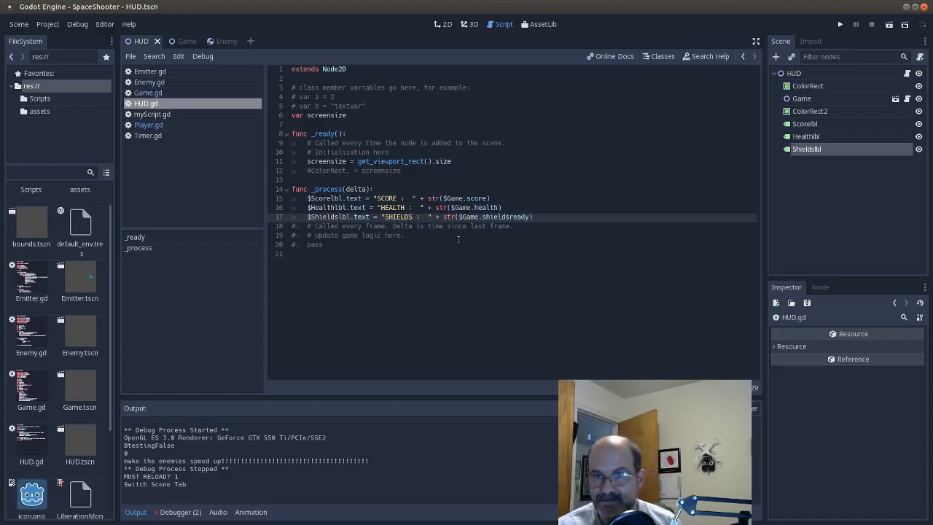
click(332, 189)
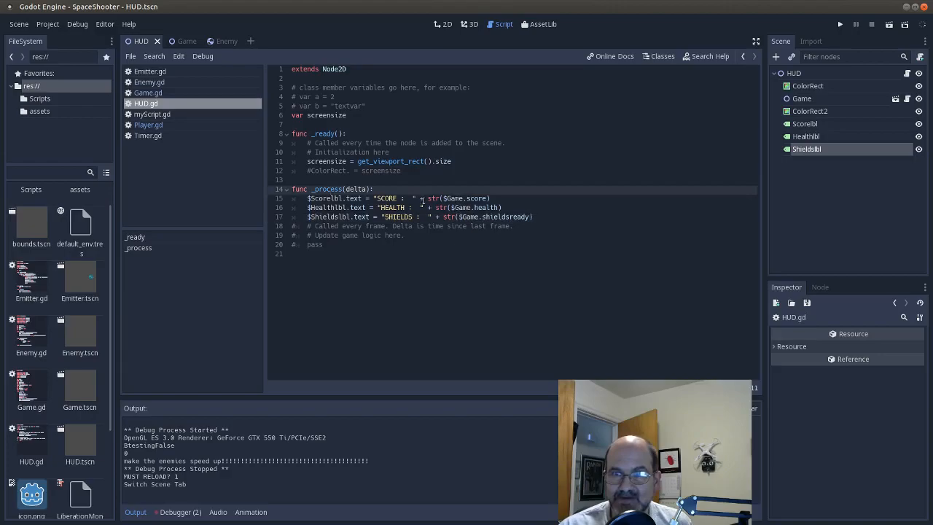
click(446, 199)
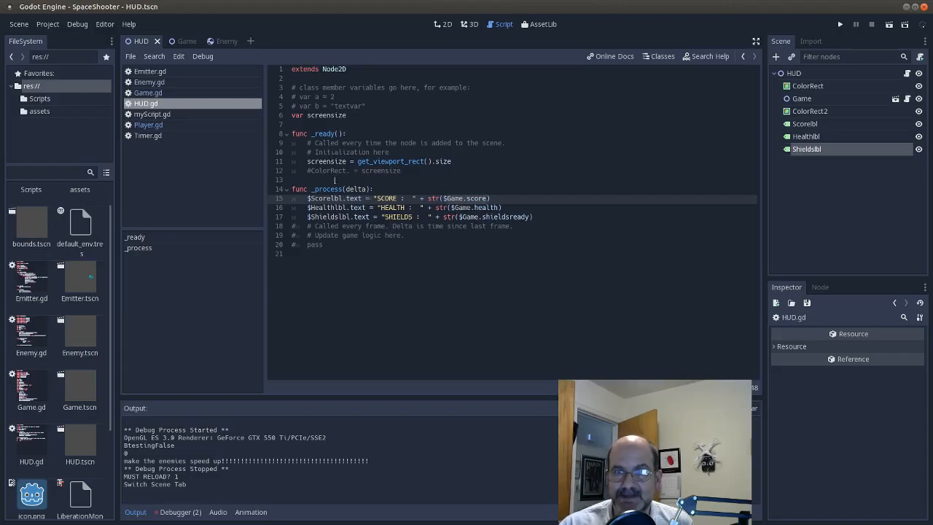
click(822, 113)
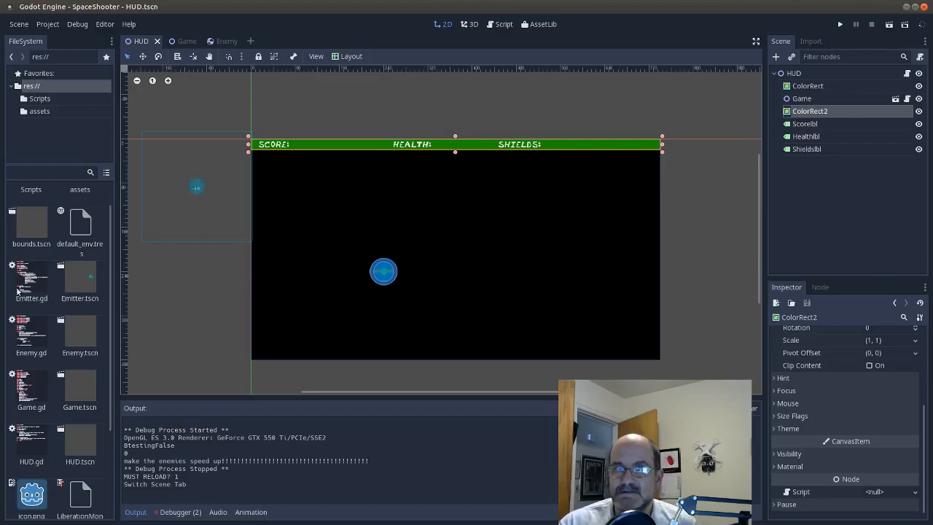
Step: Open the Game scene's script and examine its exported shieldsready, score and health variables
click(183, 42)
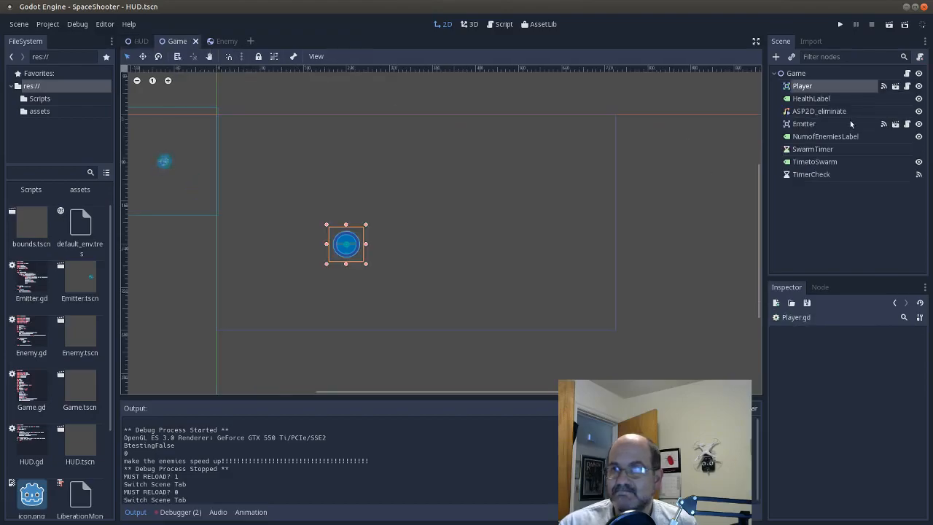
click(907, 74)
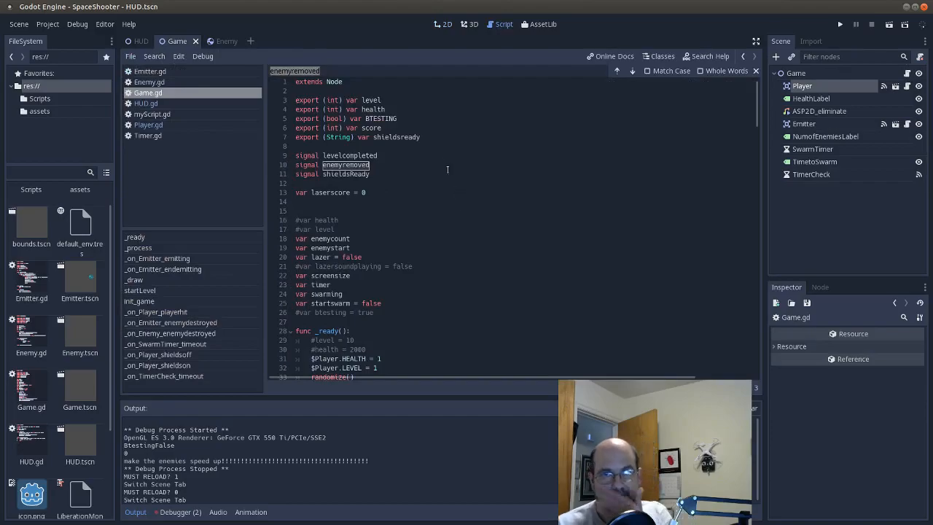
click(453, 137)
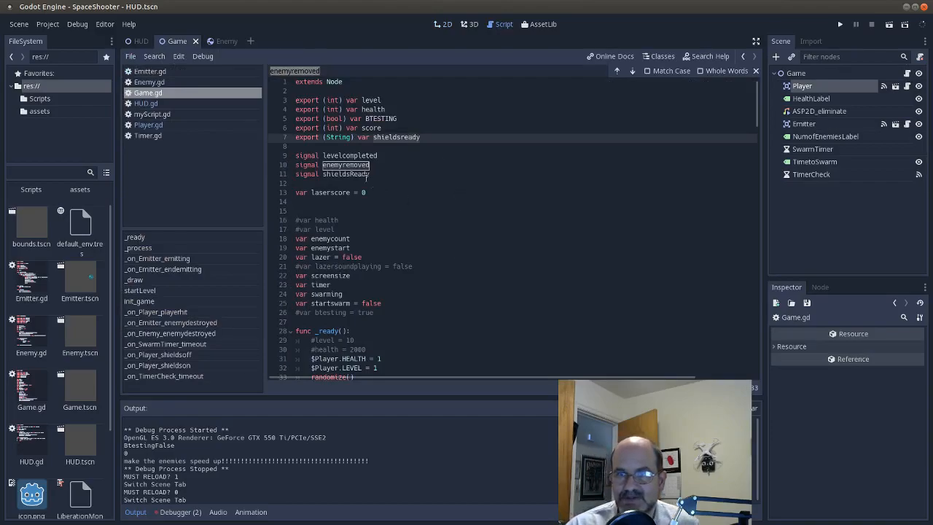
click(372, 128)
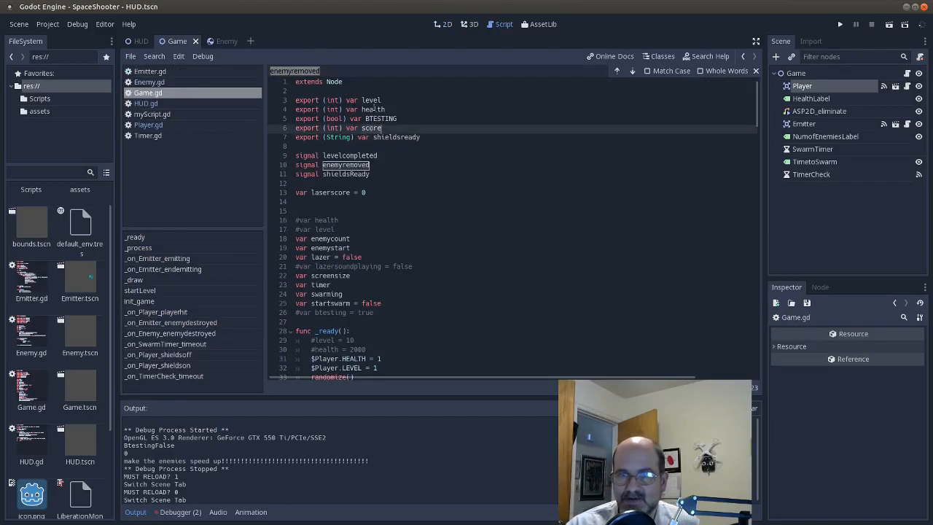
double_click(373, 110)
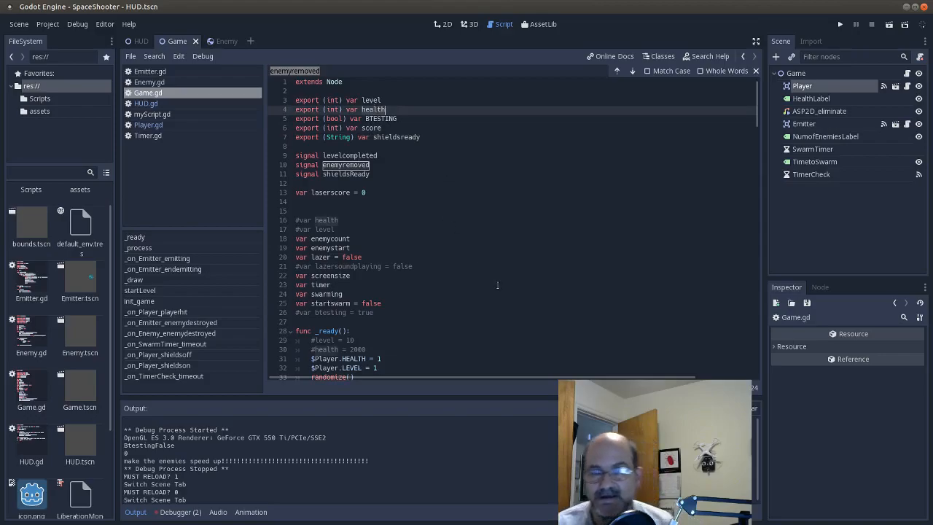
Step: Read through Game.gd from the variable declarations down to the player-hit and enemy-destroyed signal functions
scroll(496, 277, down, 5)
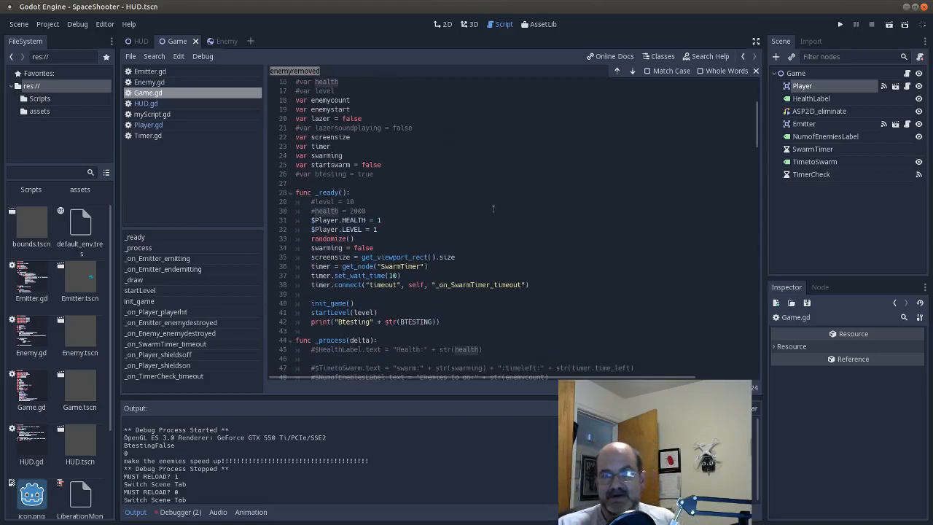
scroll(493, 209, up, 5)
scroll(434, 224, down, 4)
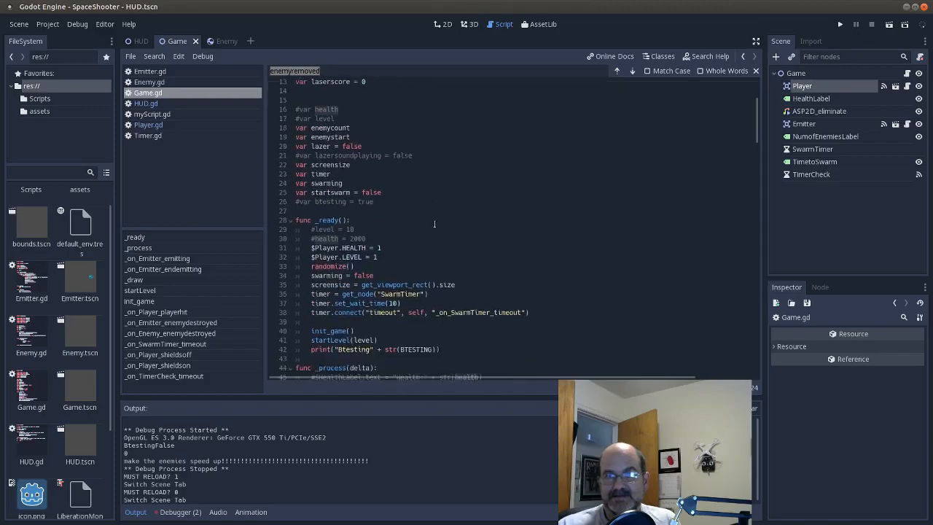
scroll(435, 223, down, 1)
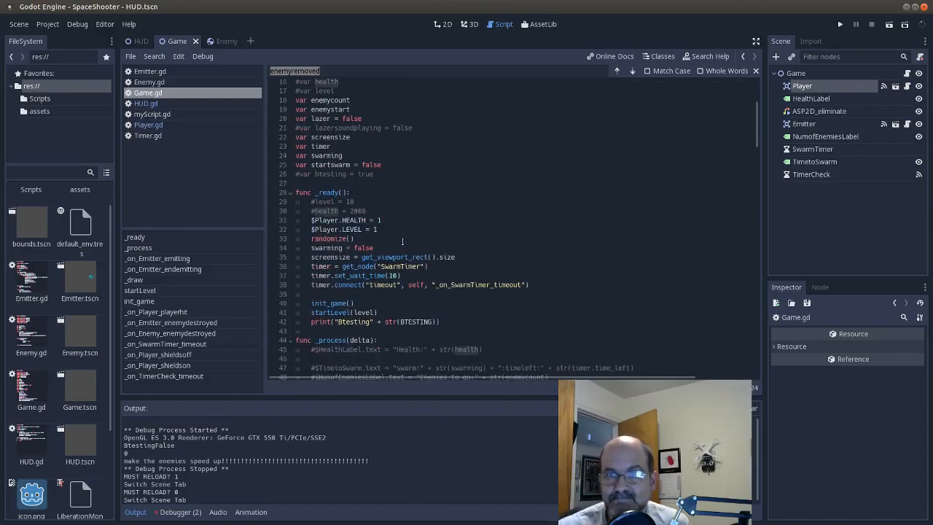
scroll(393, 230, down, 8)
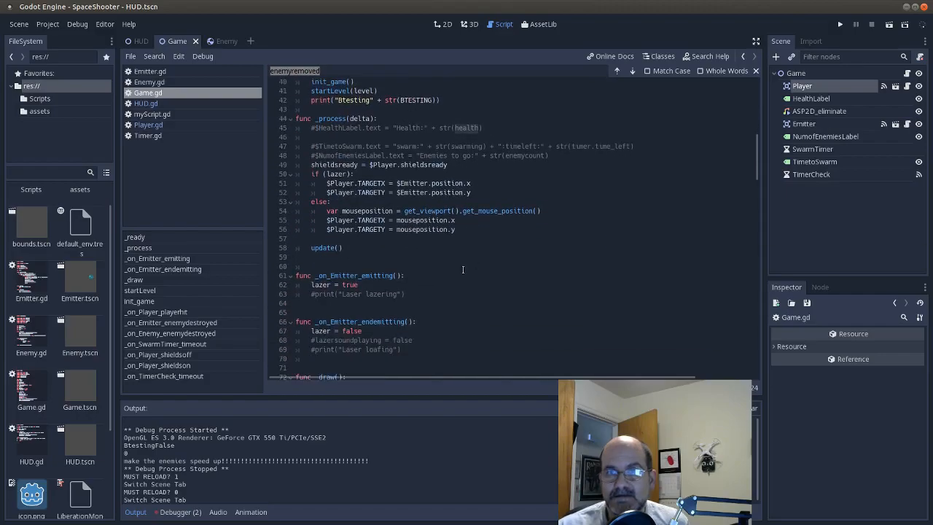
scroll(462, 271, down, 9)
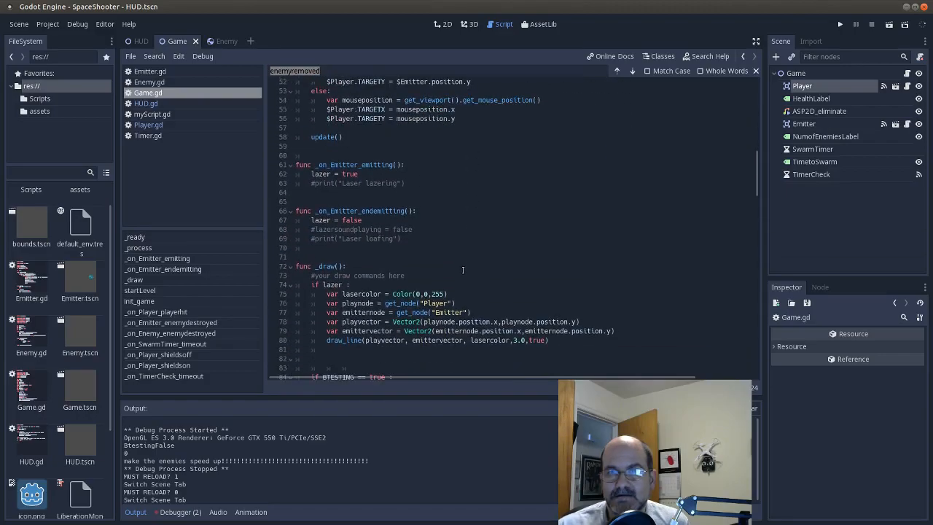
scroll(476, 263, down, 12)
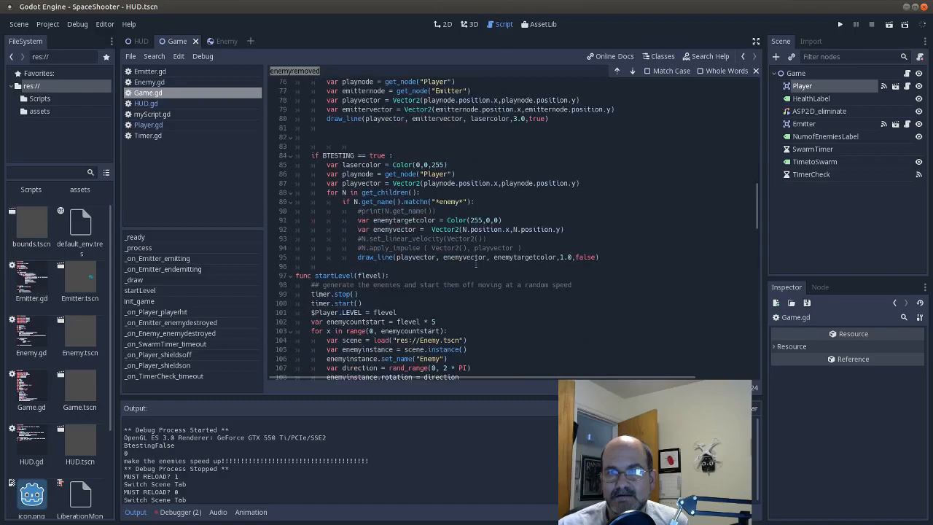
scroll(470, 261, down, 7)
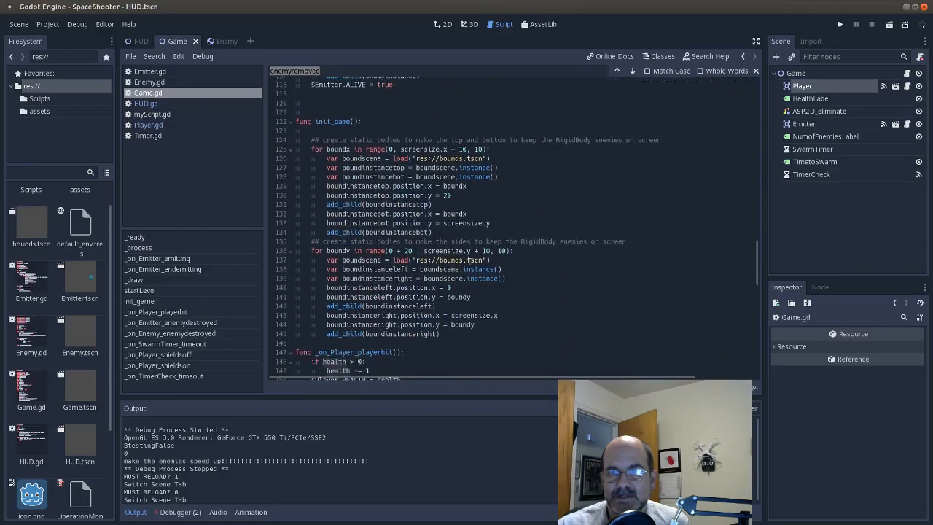
scroll(482, 272, down, 5)
scroll(483, 272, down, 3)
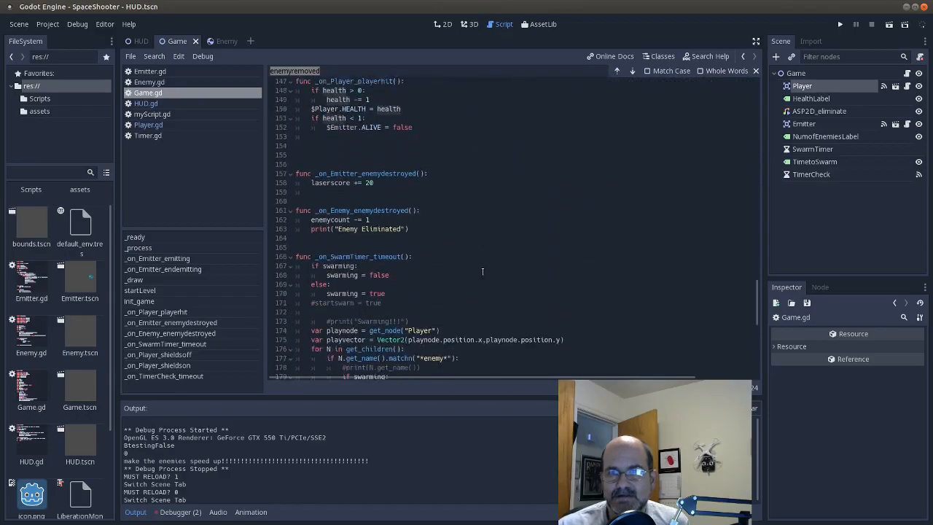
Step: Highlight the _on_Emitter_enemydestroyed function in Game.gd and look over the code around it
drag(386, 179, 296, 167)
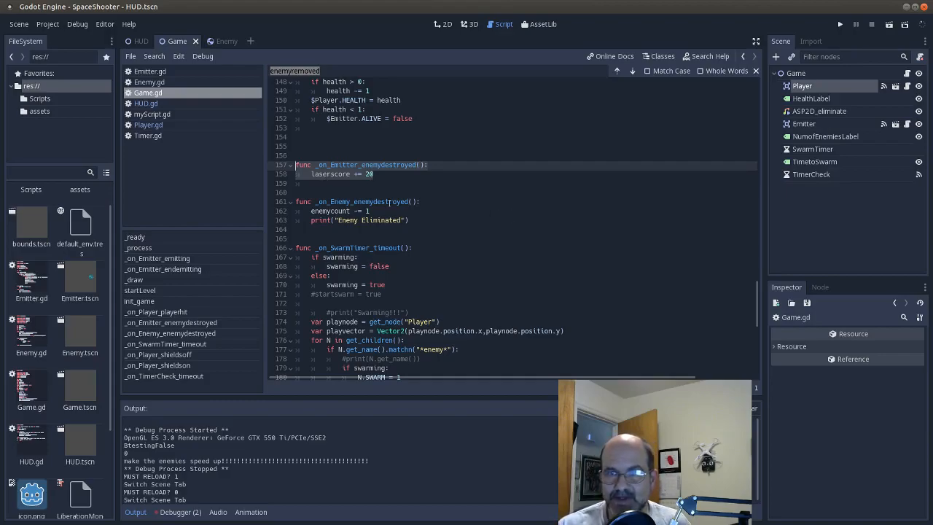
scroll(510, 225, down, 2)
scroll(508, 195, up, 2)
scroll(509, 195, up, 1)
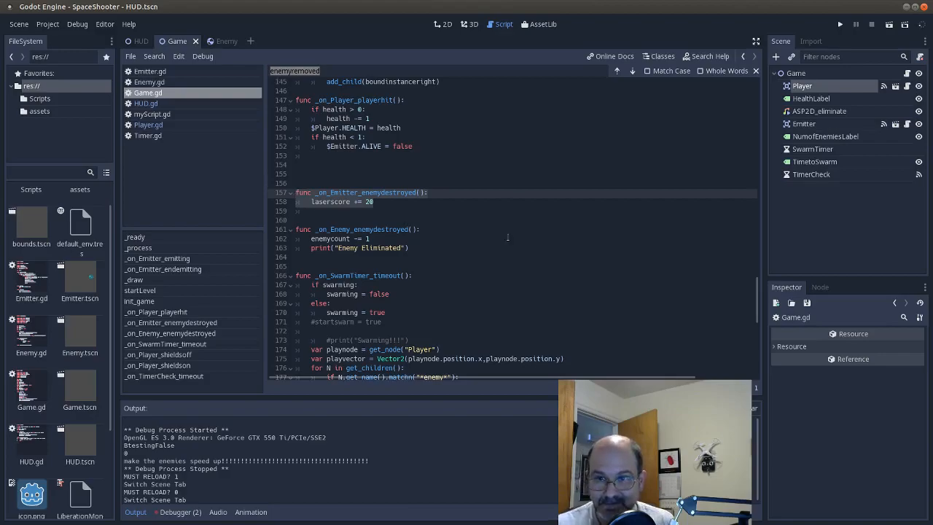
Step: Examine the line assigning laserscore to score in the _on_TimerCheck_timeout function, and look back over the earlier functions
scroll(508, 237, down, 12)
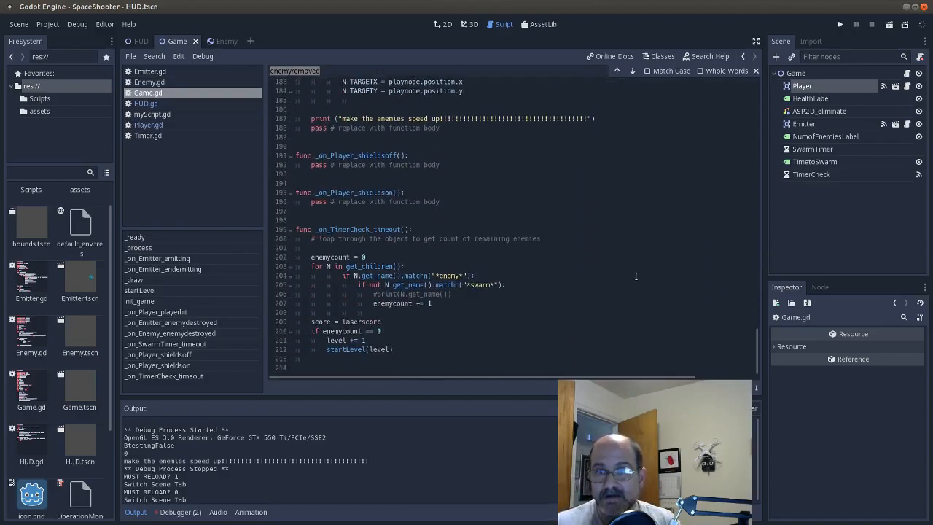
click(382, 321)
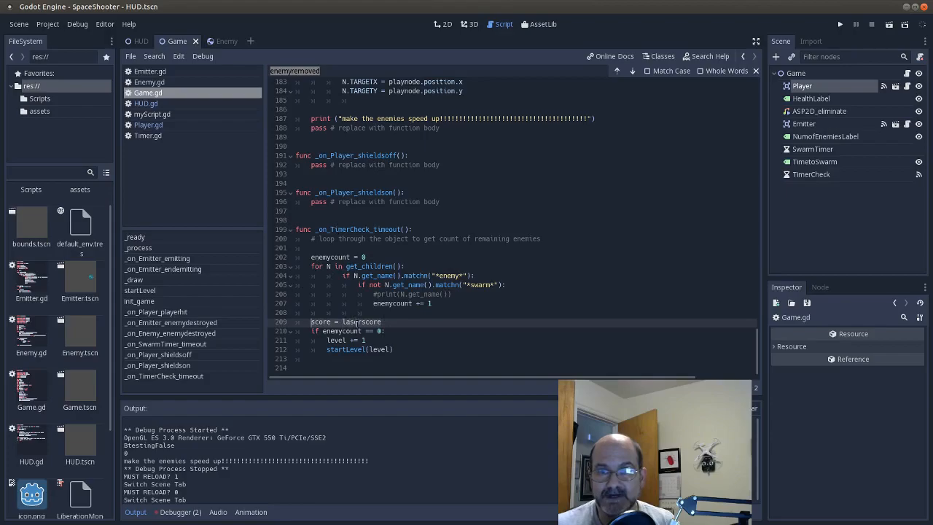
click(329, 322)
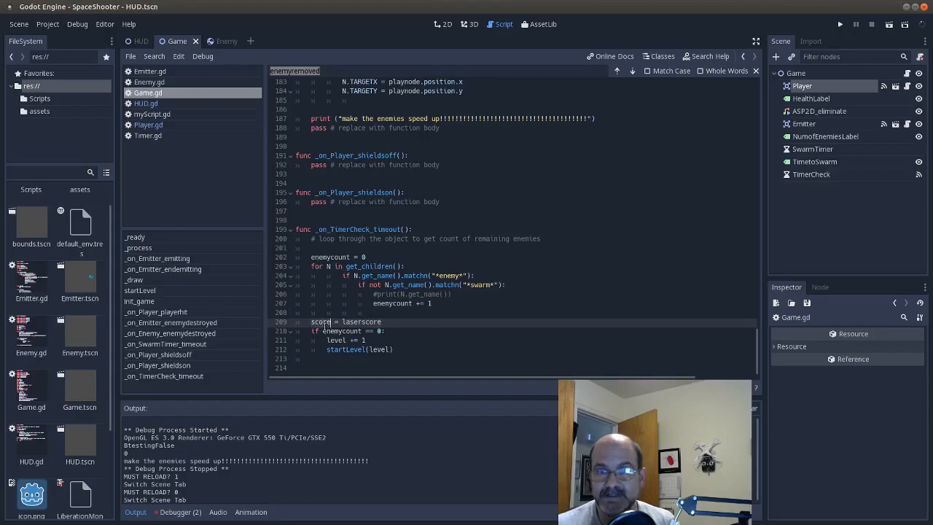
scroll(641, 253, up, 10)
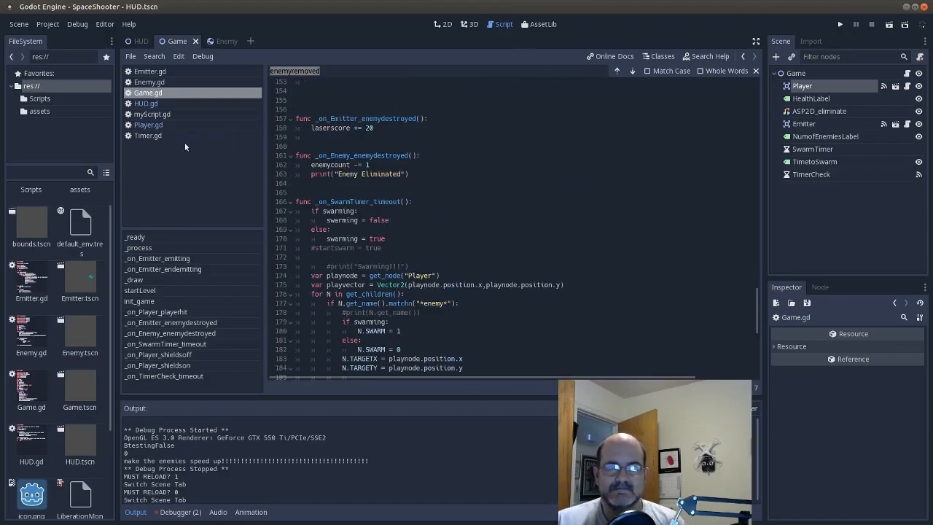
scroll(390, 162, up, 6)
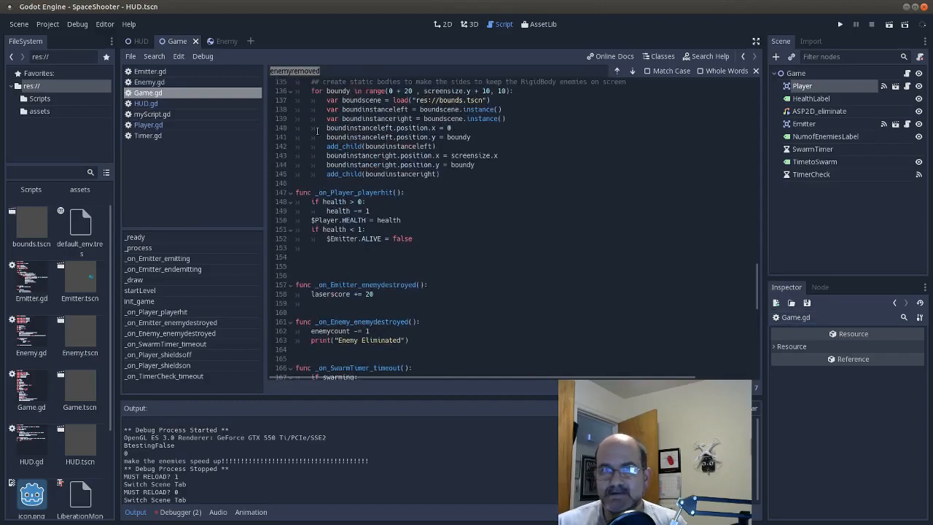
Step: Open Player.gd and examine the accel variable among its declarations
click(160, 126)
scroll(305, 188, down, 4)
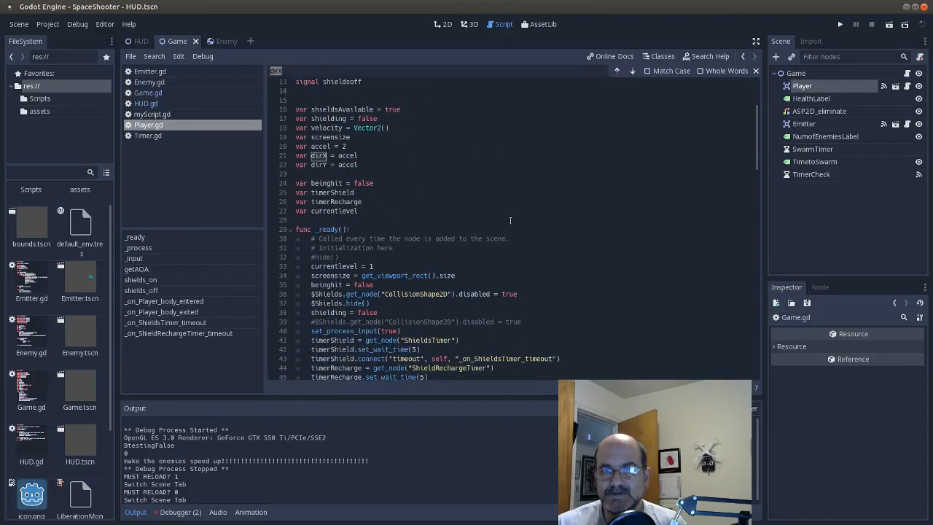
scroll(452, 218, up, 3)
click(331, 230)
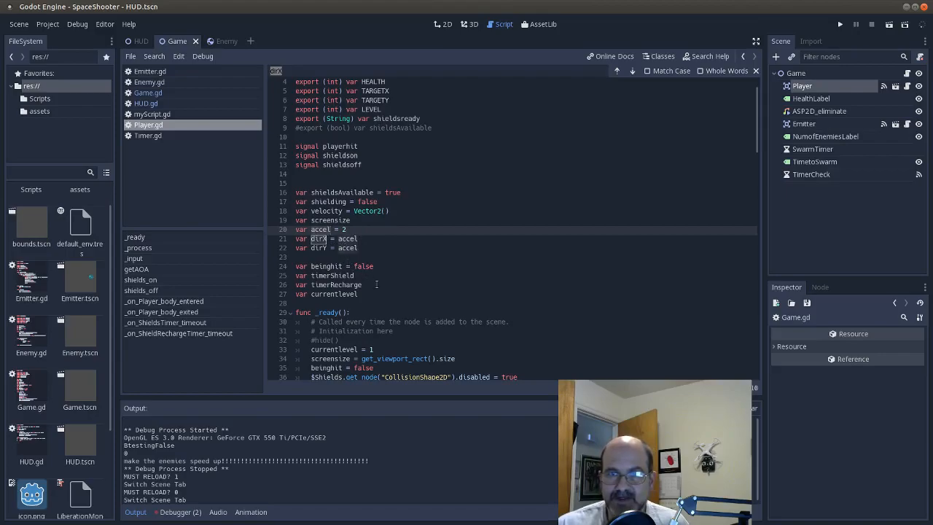
scroll(372, 285, down, 3)
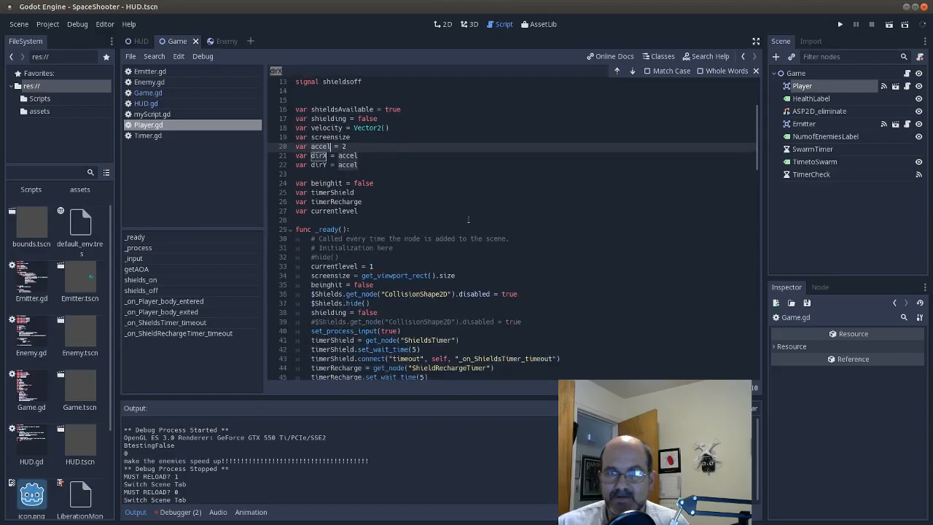
Step: Examine how accel changes dirX and dirY in the directional input checks of Player.gd's _process function
scroll(469, 219, down, 7)
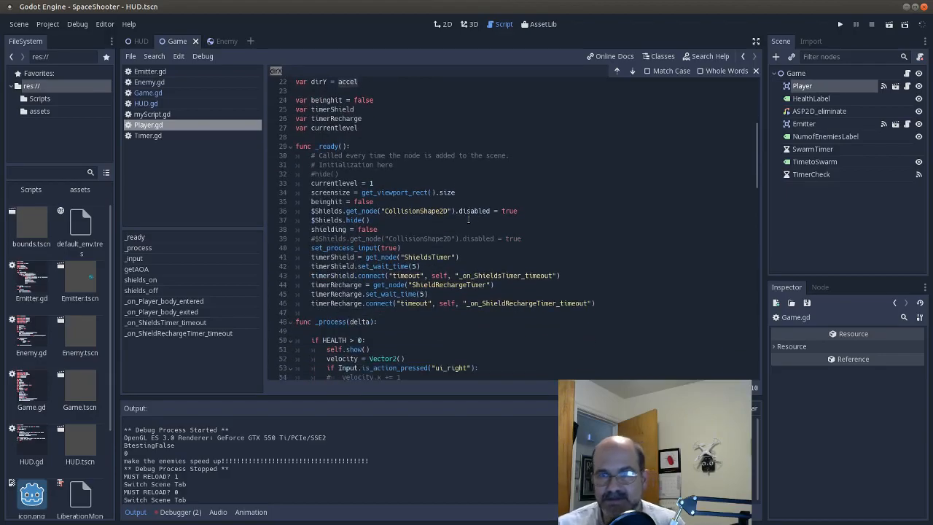
scroll(469, 219, down, 3)
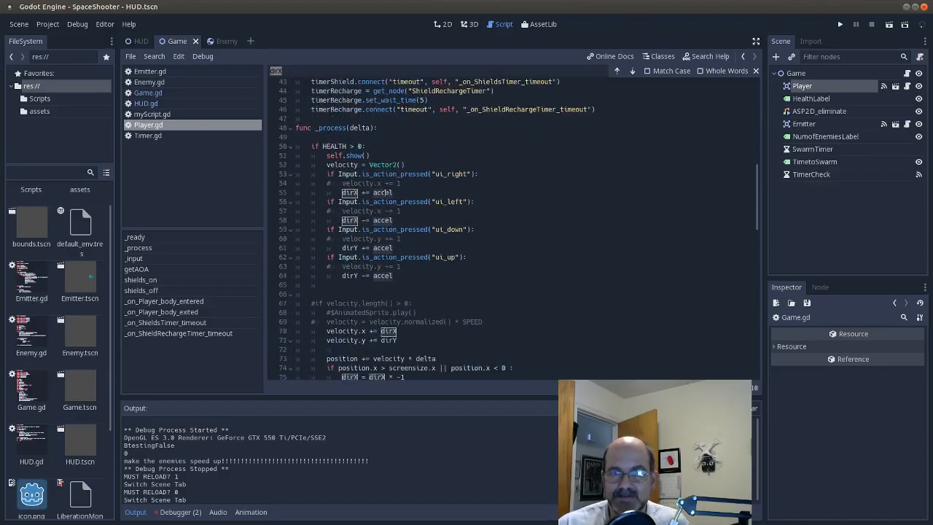
click(386, 192)
click(382, 221)
click(382, 251)
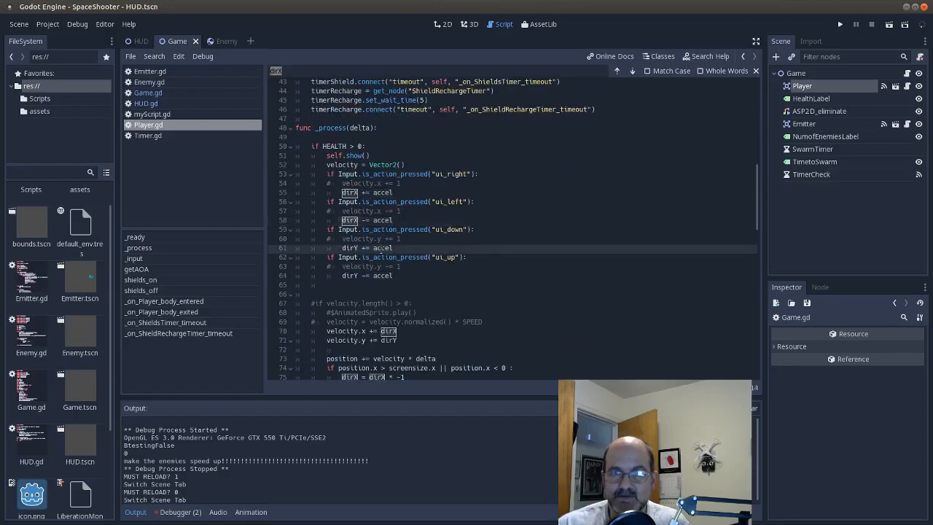
Step: Examine the screen-edge bounce conditions in Player.gd, focusing on the position.y < 20 limit
scroll(388, 343, down, 2)
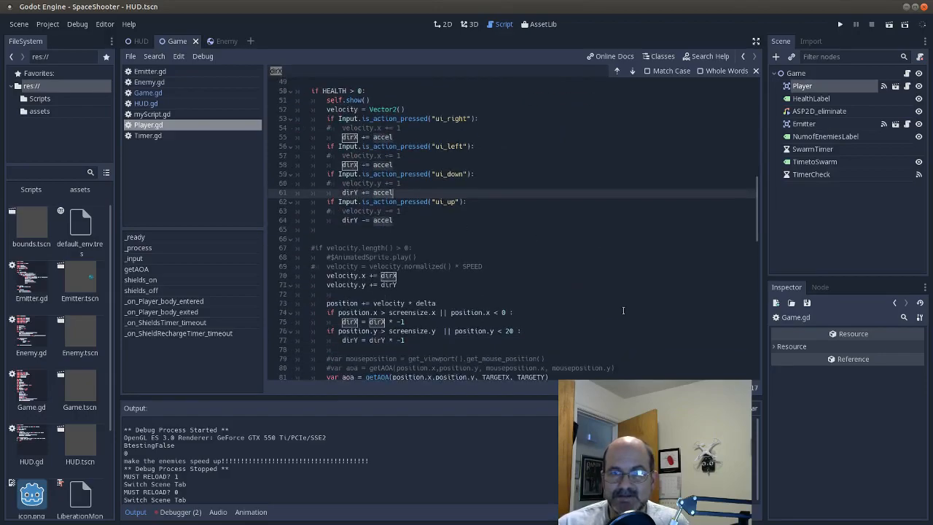
scroll(540, 333, down, 3)
click(513, 249)
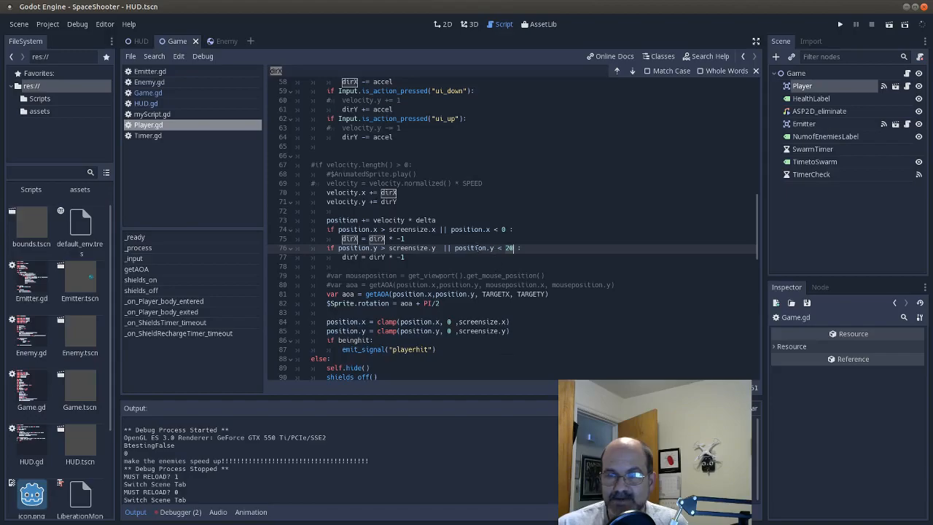
click(502, 248)
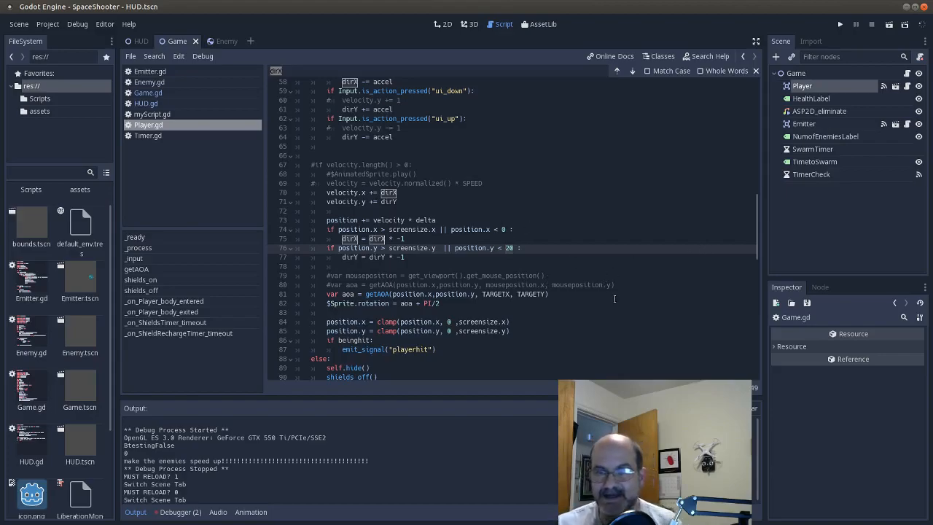
Step: Look over the rest of Player.gd's movement, input and shield code, return to its beginning, and open HUD.gd
scroll(619, 302, down, 5)
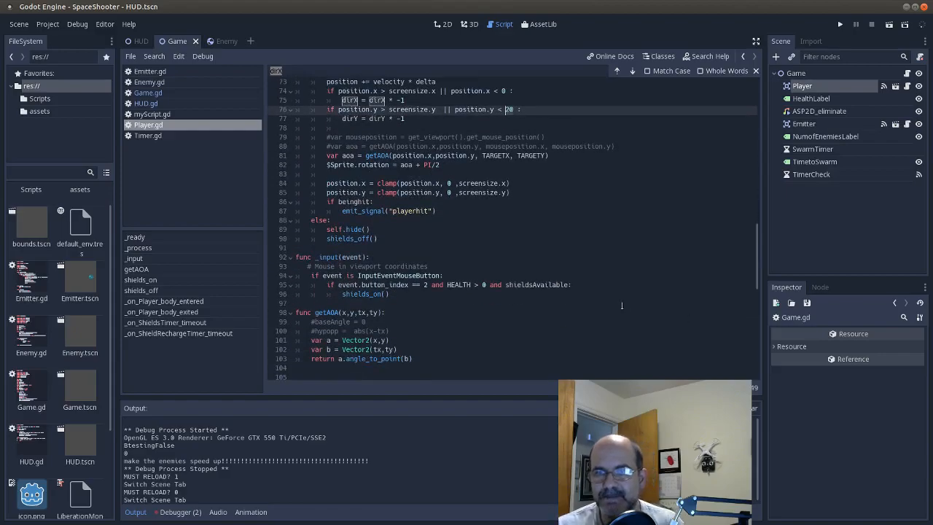
scroll(668, 315, up, 5)
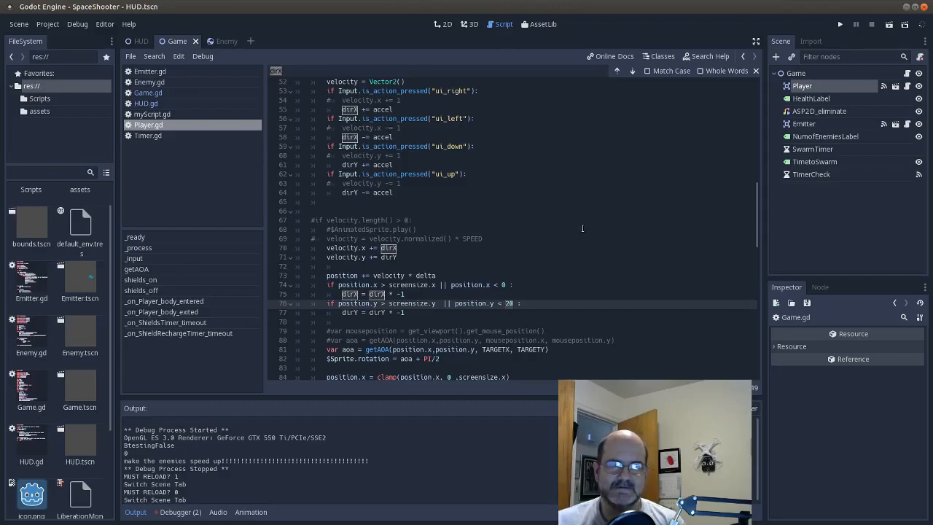
scroll(583, 213, down, 5)
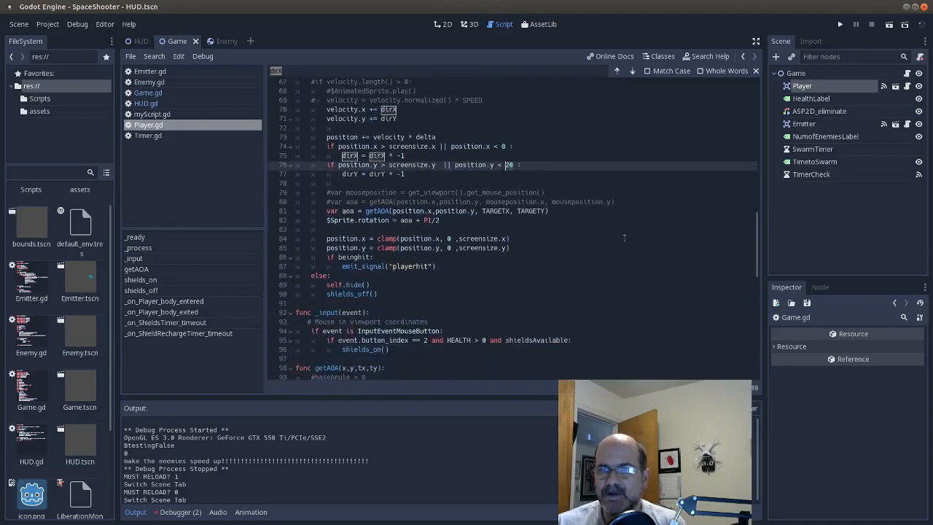
scroll(624, 237, down, 3)
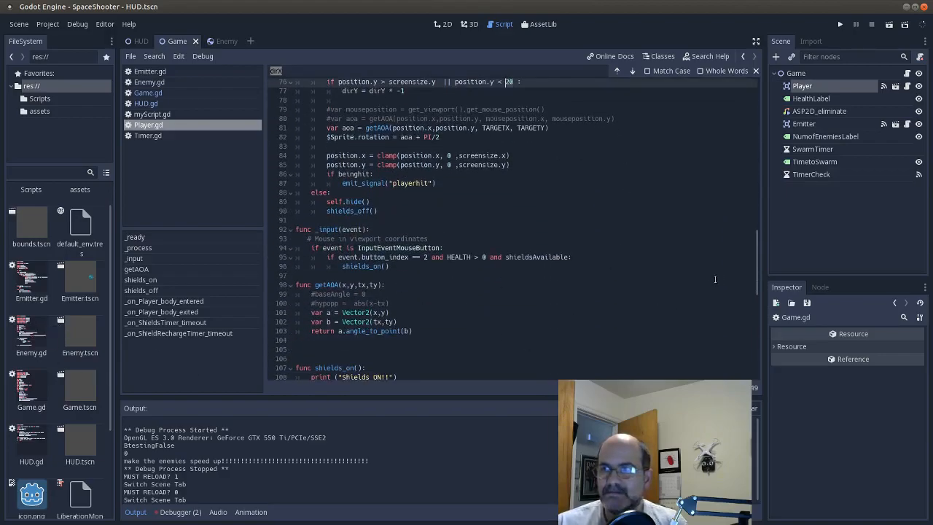
drag(755, 274, 759, 119)
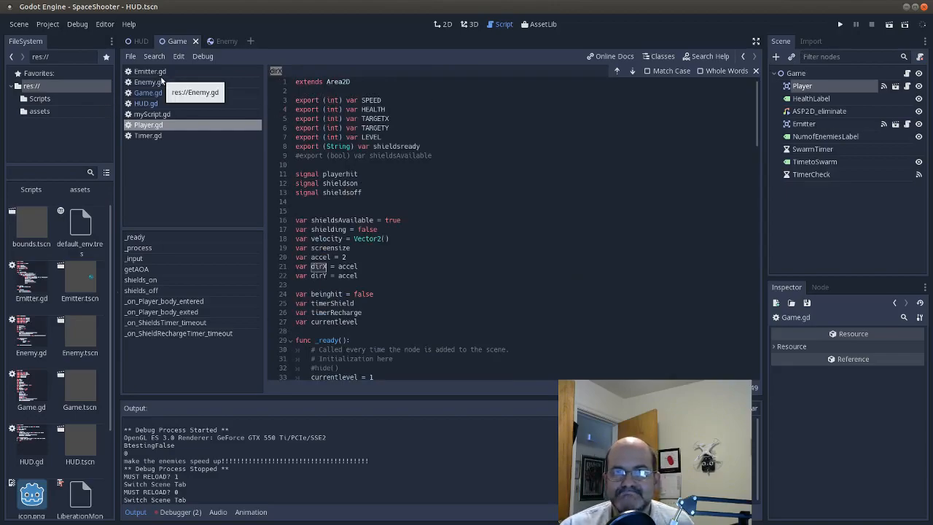
click(146, 104)
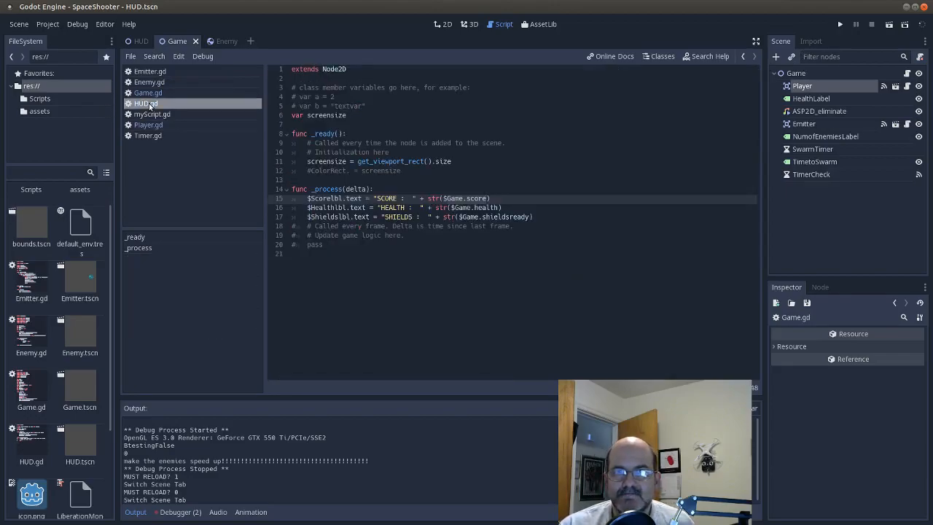
Step: Open the HUD scene, select the Scorelbl node, and examine its Label text and Custom Fonts properties
click(136, 42)
click(843, 124)
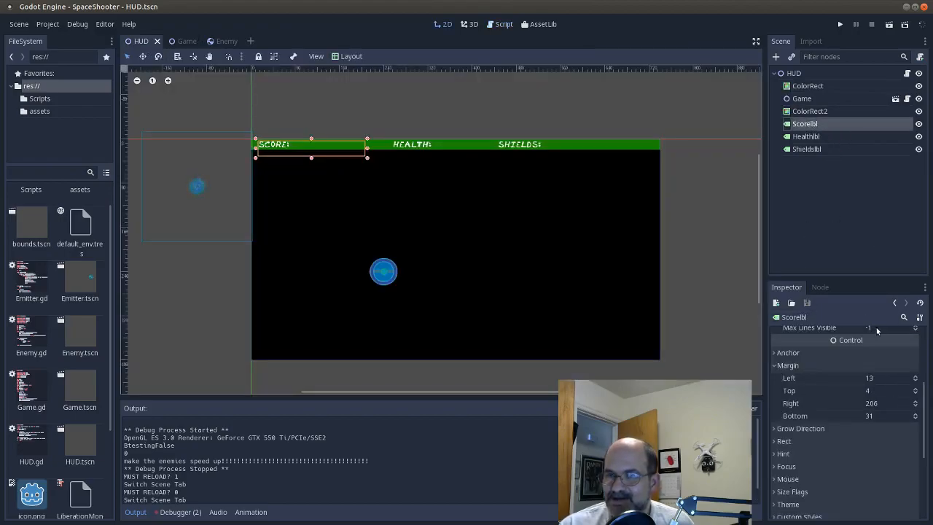
scroll(931, 355, up, 5)
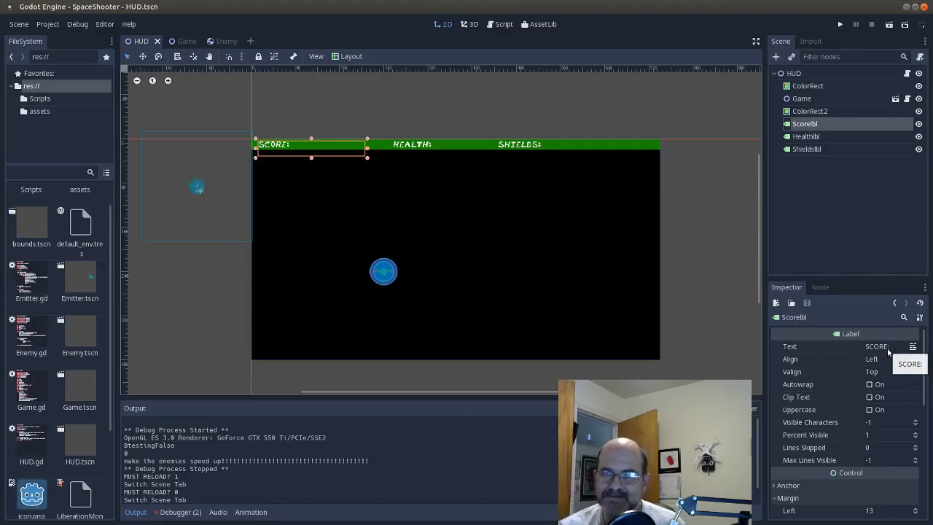
scroll(845, 386, down, 10)
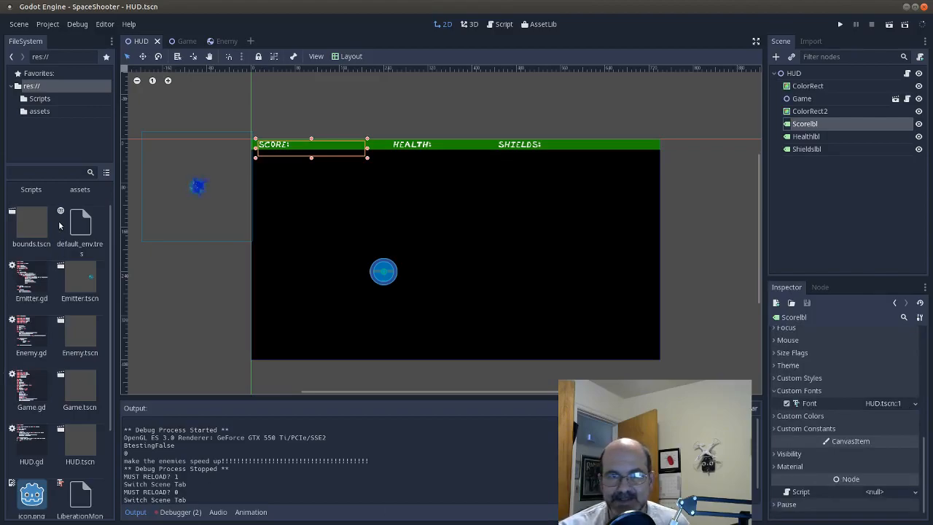
Step: Open the project's assets folder and select the quickgamefontgg.ttf font file
scroll(35, 193, up, 1)
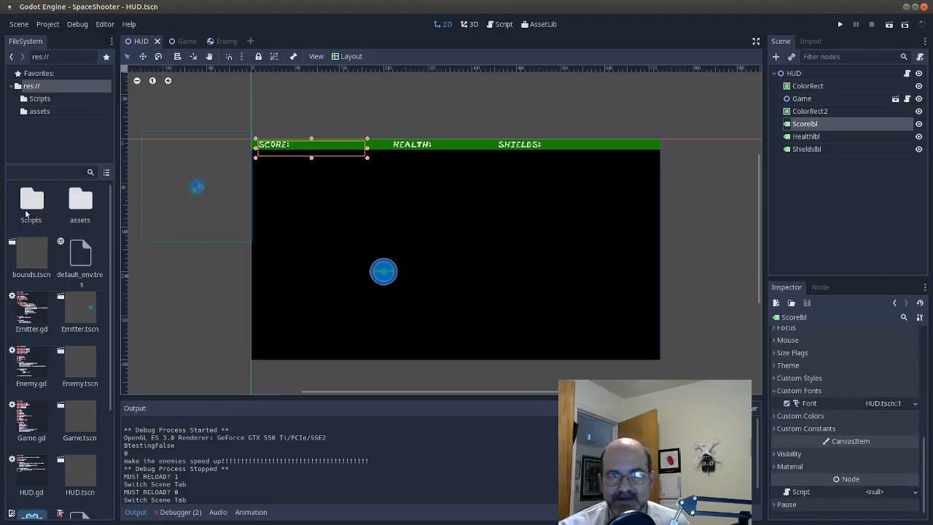
double_click(81, 210)
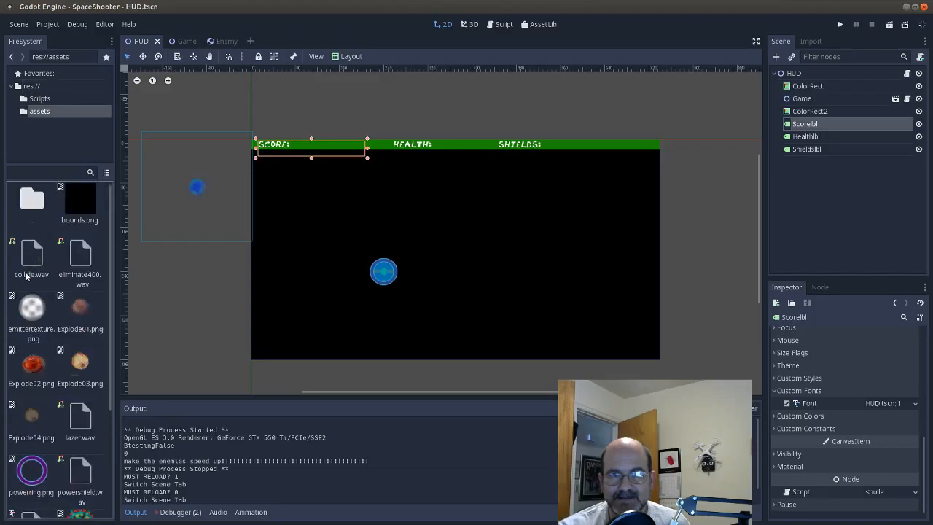
scroll(28, 276, down, 4)
click(38, 425)
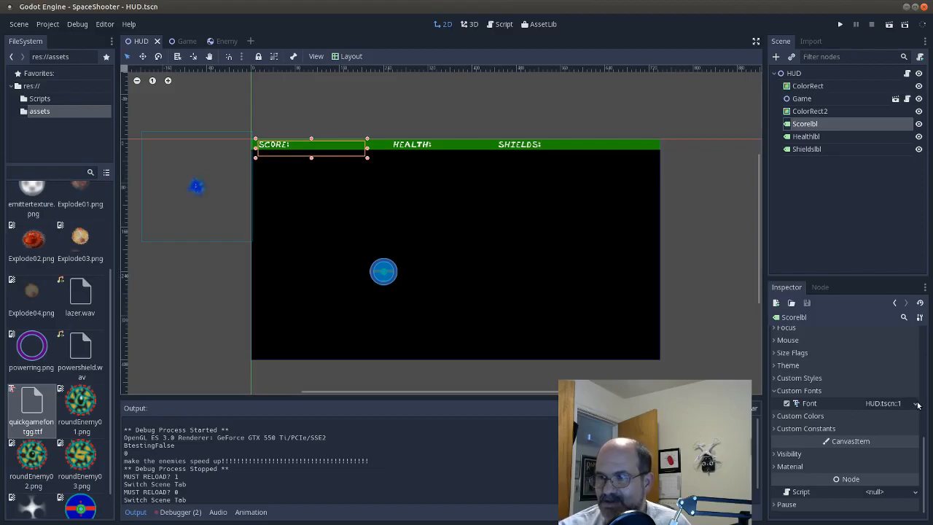
Step: Inspect the DynamicFont assigned to Scorelbl, return to the label's properties, and view the options for its custom font
click(890, 404)
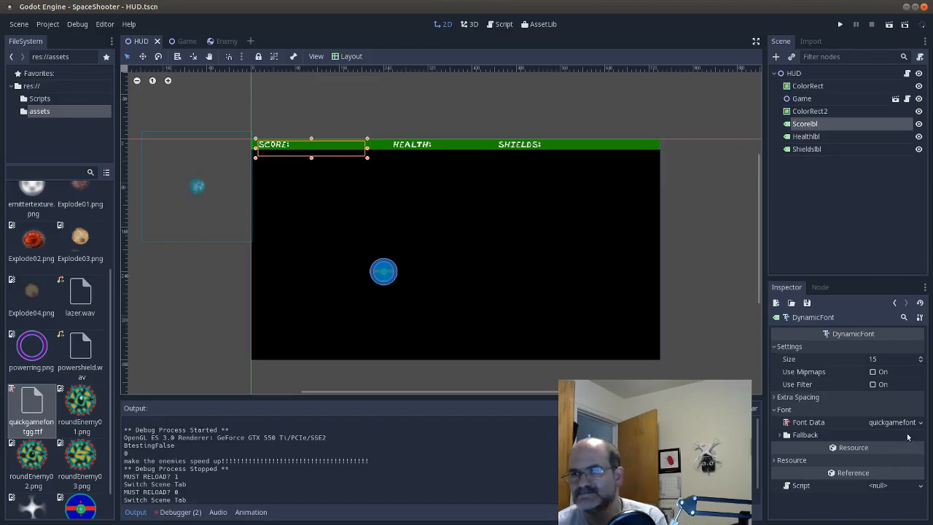
click(896, 303)
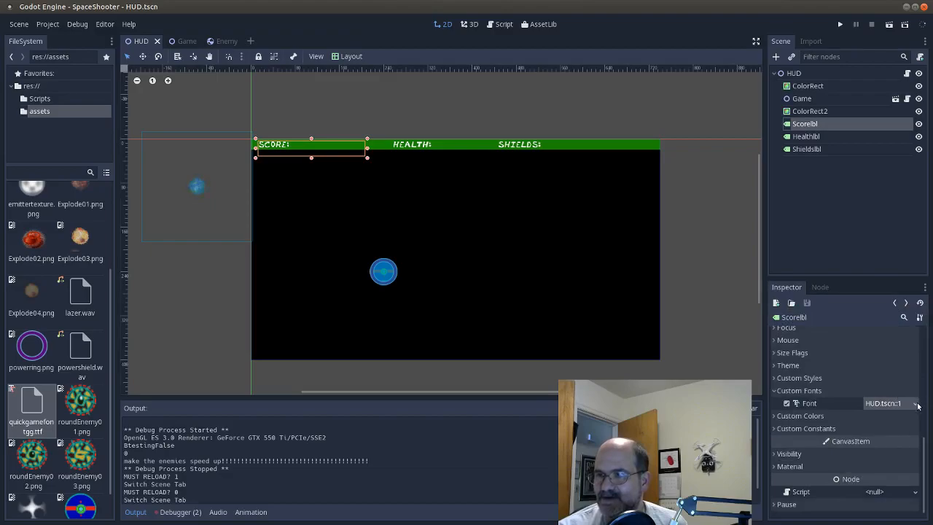
click(916, 403)
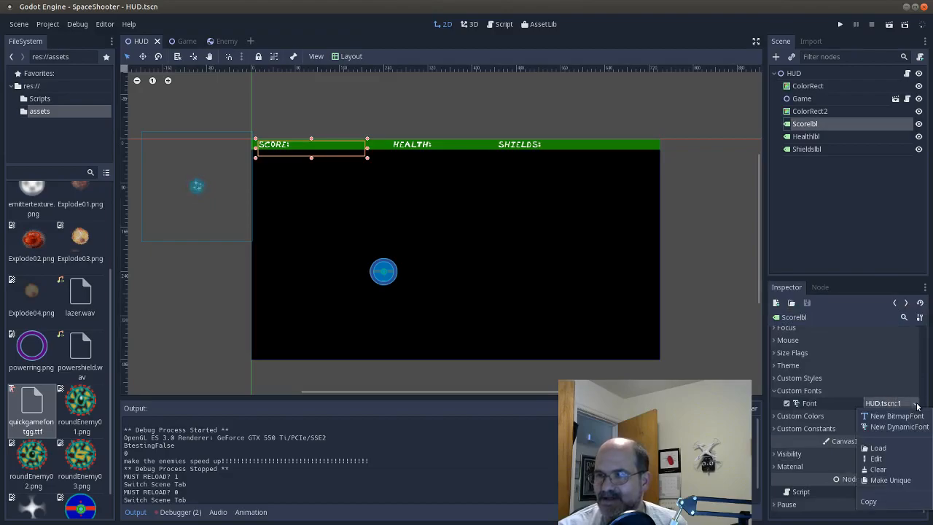
click(852, 382)
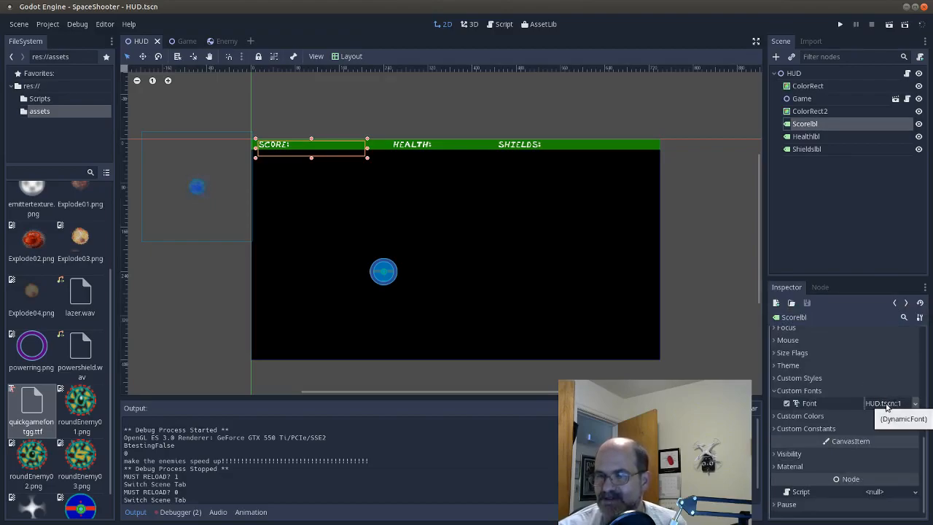
Step: Reopen Scorelbl's DynamicFont settings and view the options for loading Font Data, leaving the assigned font as is
click(885, 403)
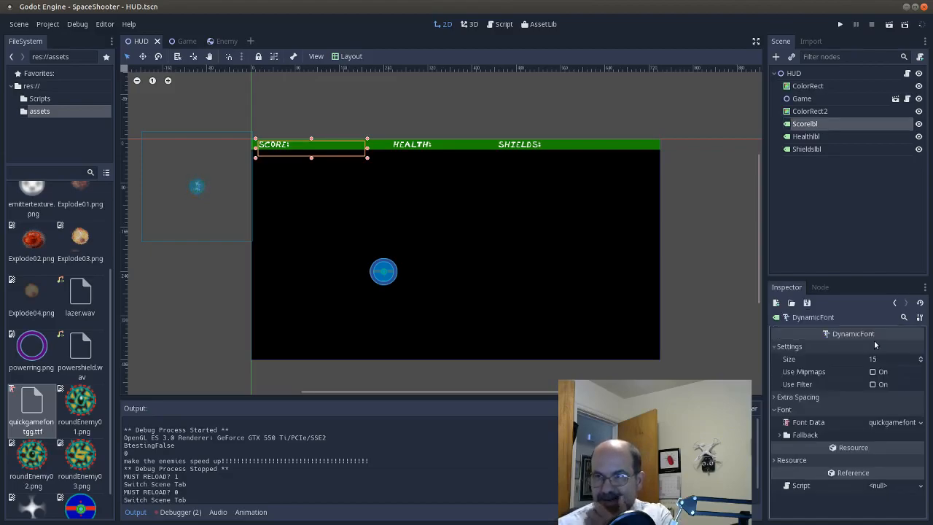
click(921, 423)
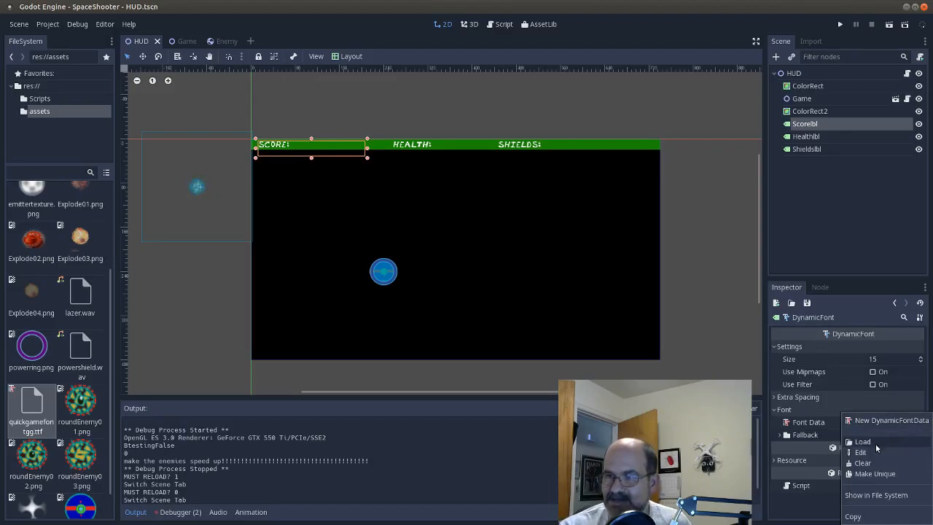
click(825, 413)
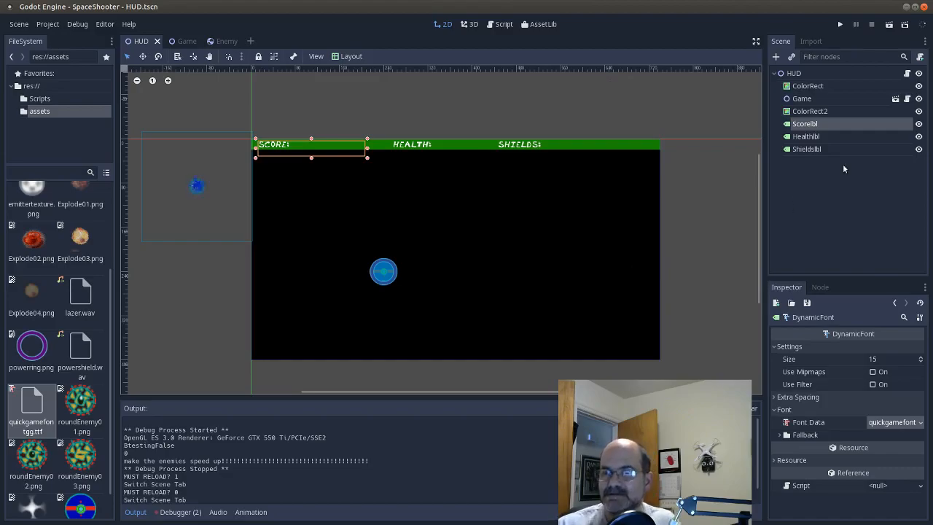
Step: Run the SpaceShooter project and test the custom-font HUD labels by steering the ship and shooting at the first enemies
click(841, 25)
key(a)
key(d)
key(w)
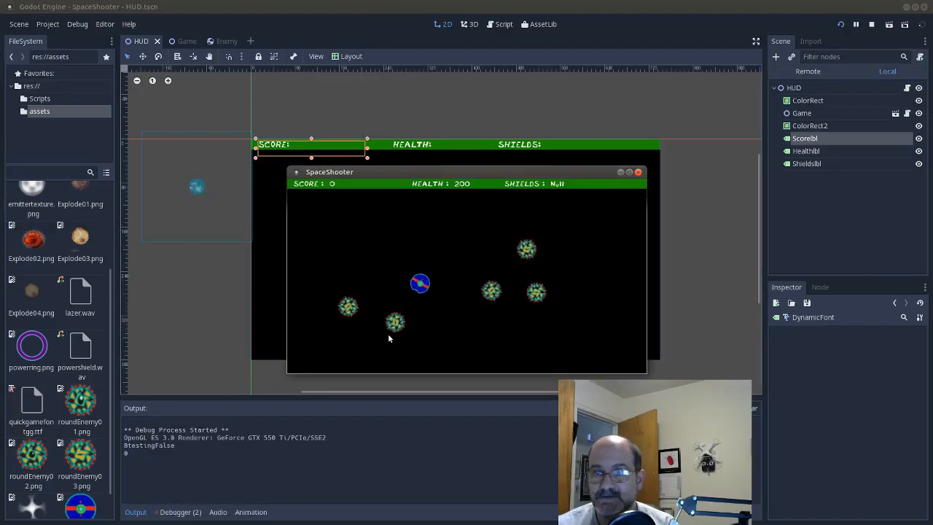
click(387, 325)
click(496, 293)
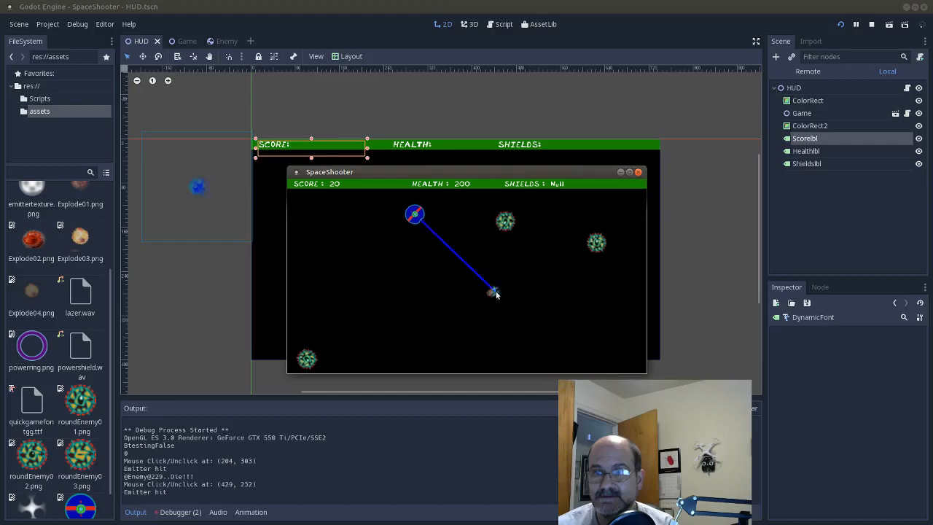
click(325, 307)
key(a)
key(s)
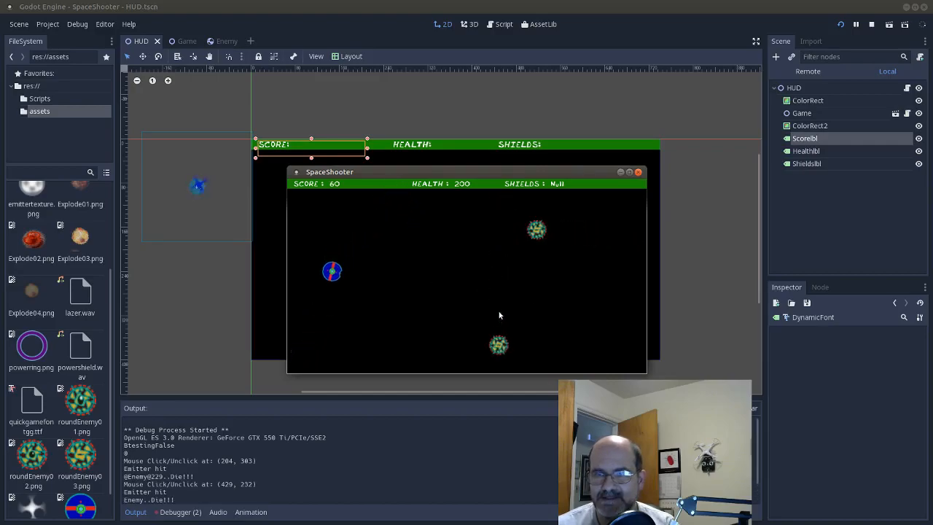
key(d)
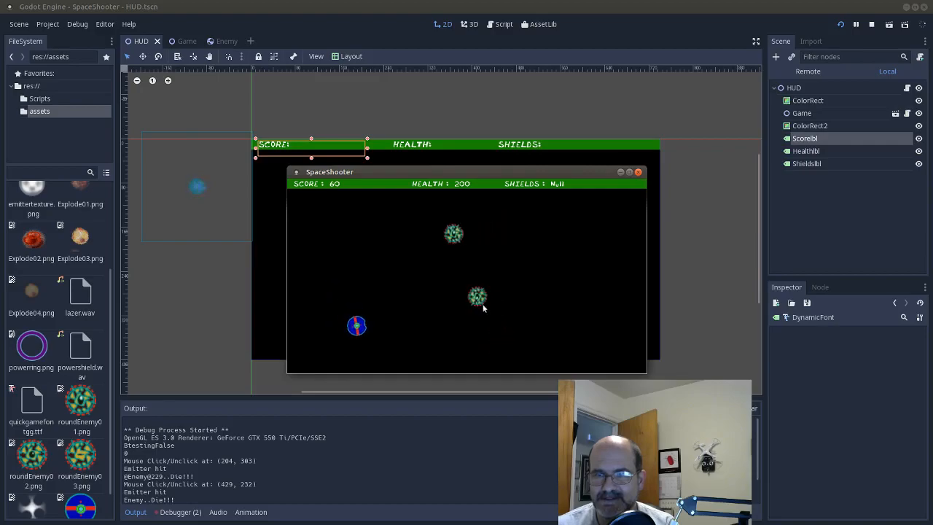
key(d)
key(w)
click(479, 309)
click(535, 313)
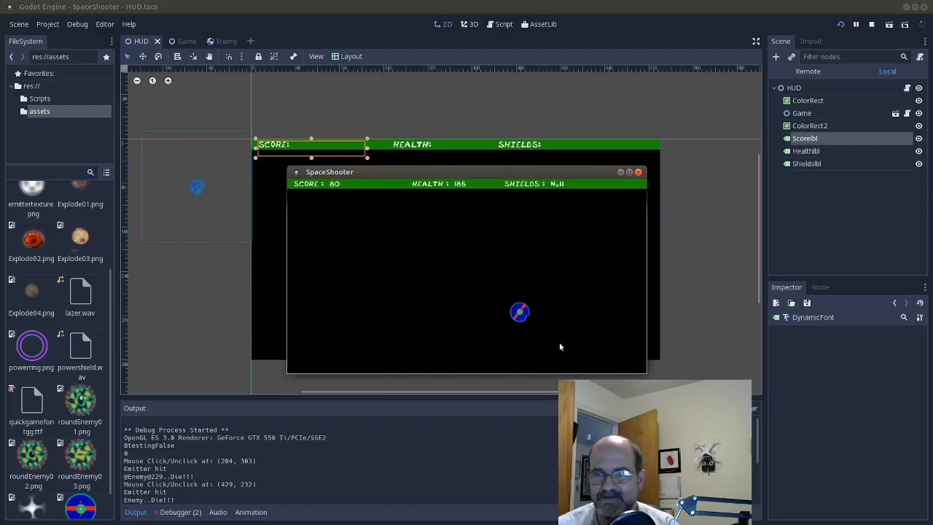
Step: Keep shooting the successive enemy waves to check the SCORE, HEALTH and SHIELDS labels, and close the game window
click(621, 254)
click(581, 314)
click(561, 319)
click(528, 281)
click(508, 302)
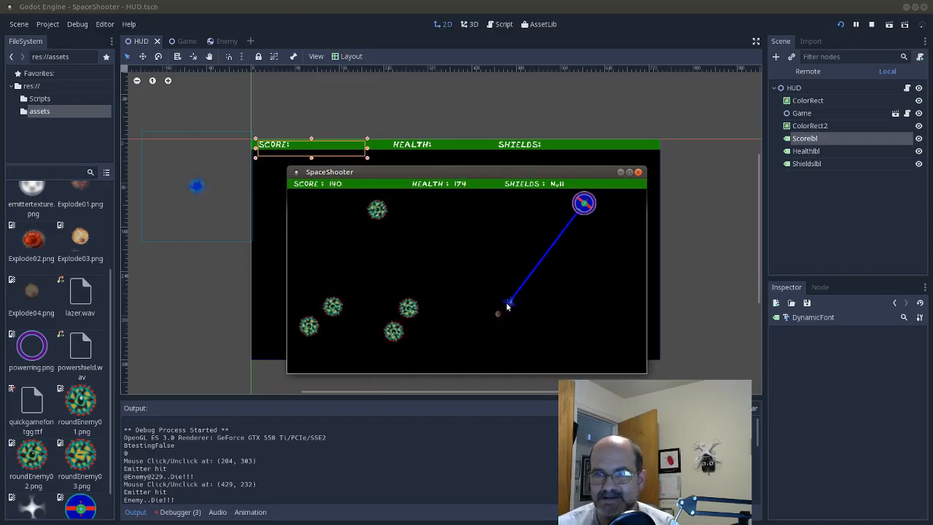
click(347, 216)
click(360, 261)
click(384, 270)
click(314, 319)
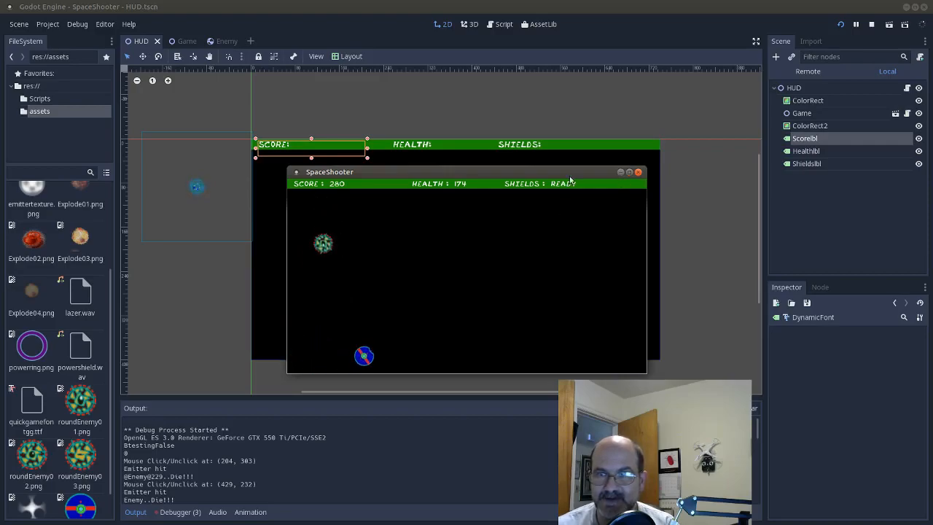
click(326, 260)
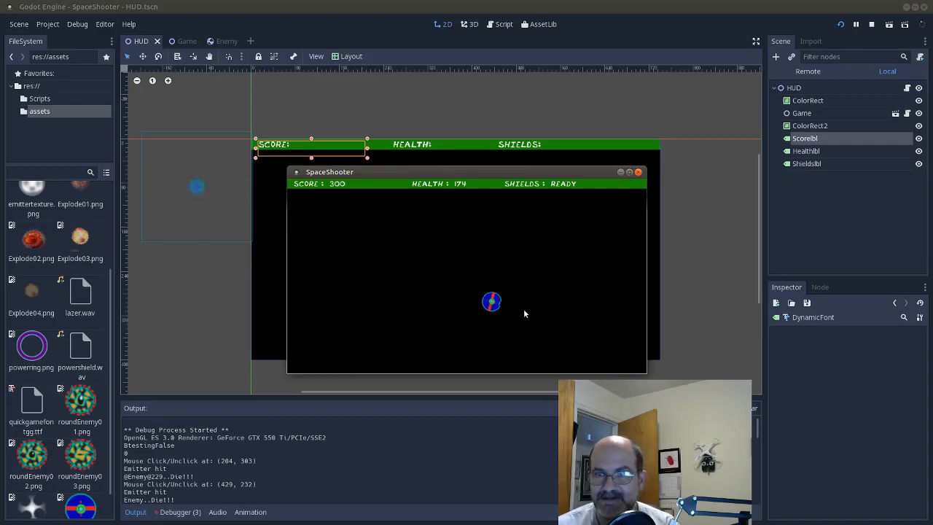
click(560, 222)
click(601, 229)
click(603, 246)
click(606, 285)
click(506, 347)
click(554, 258)
click(488, 340)
click(485, 299)
click(500, 279)
click(569, 234)
click(484, 219)
click(455, 318)
click(447, 308)
click(455, 259)
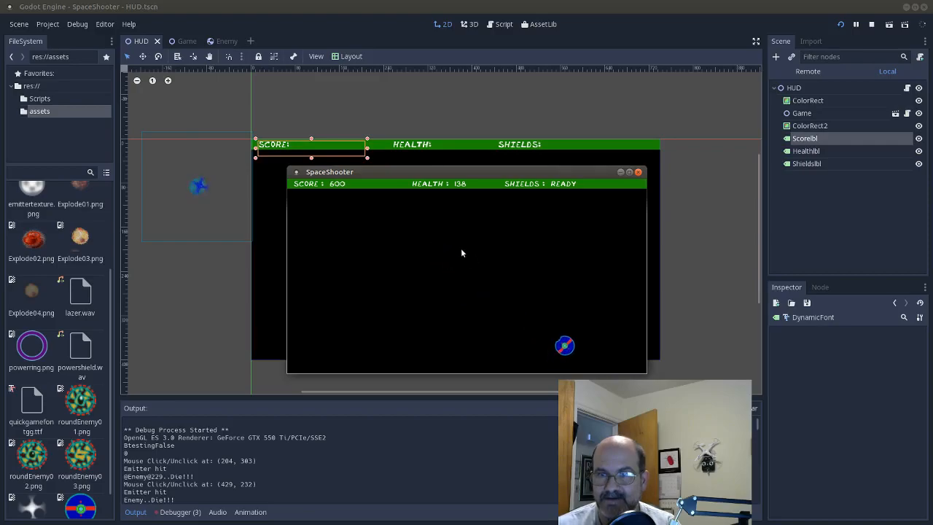
click(532, 325)
click(531, 248)
click(548, 302)
click(624, 244)
click(619, 214)
click(540, 250)
click(594, 234)
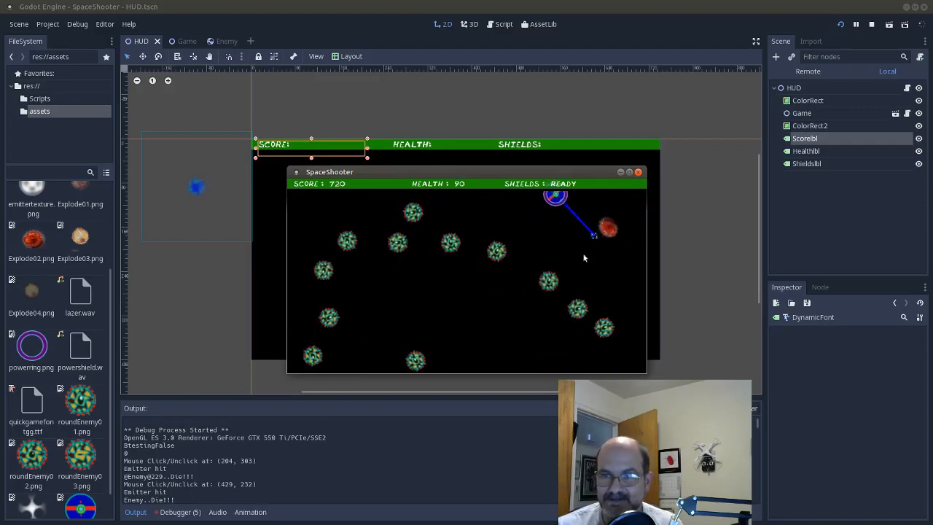
click(559, 291)
click(584, 284)
click(629, 331)
click(557, 285)
click(518, 221)
click(489, 230)
click(459, 312)
click(387, 292)
click(386, 327)
click(422, 256)
click(448, 215)
click(339, 255)
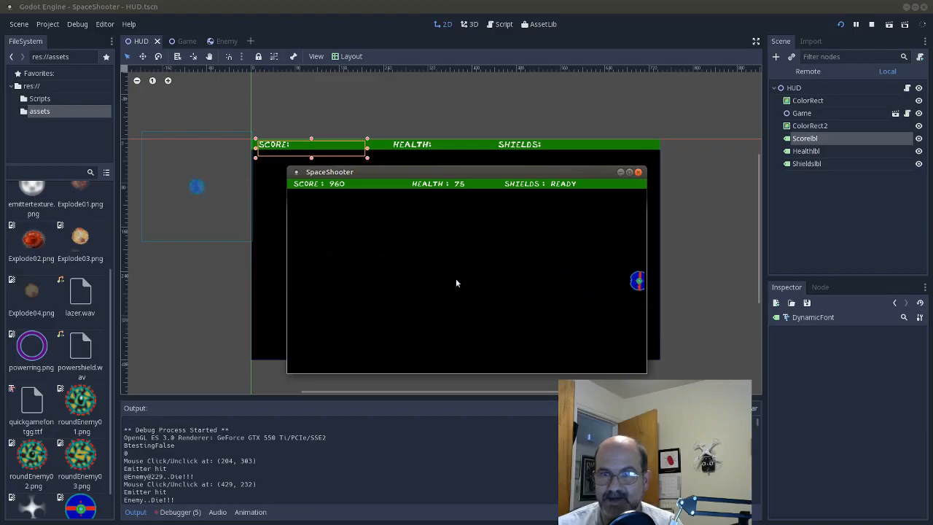
click(611, 200)
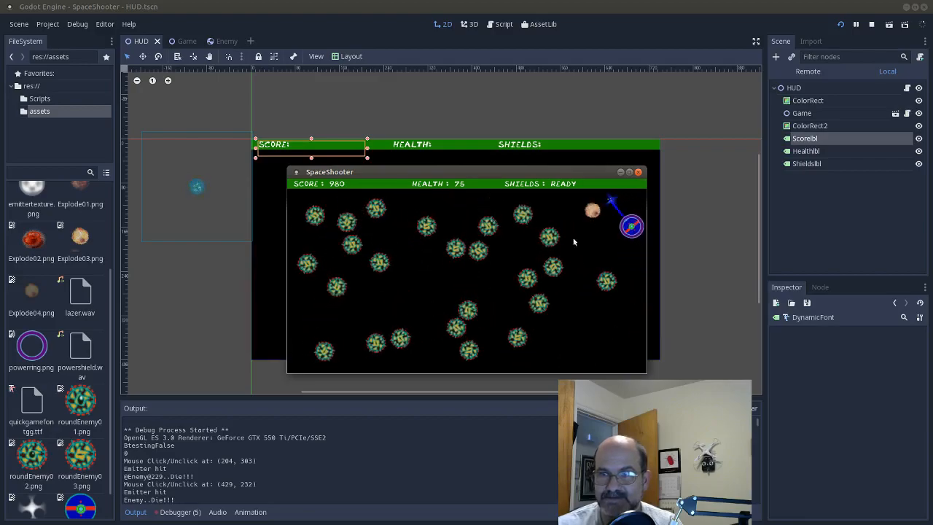
click(619, 271)
click(566, 198)
click(588, 243)
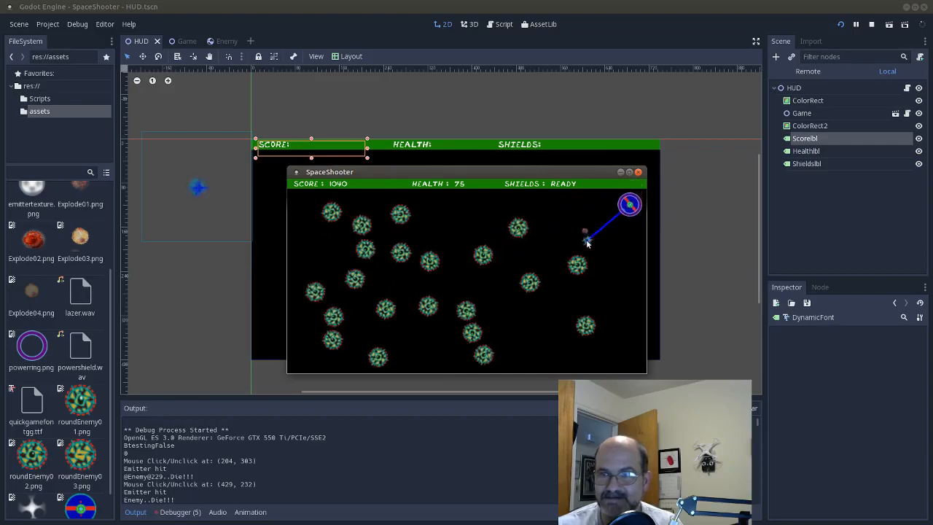
click(634, 312)
click(635, 275)
click(581, 212)
click(626, 341)
click(578, 345)
click(574, 328)
click(564, 337)
click(627, 261)
click(584, 250)
click(637, 173)
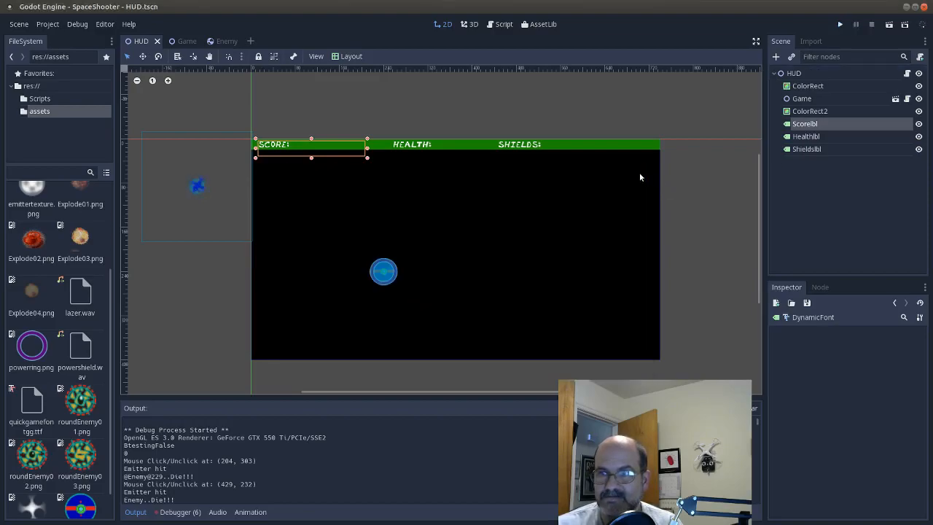